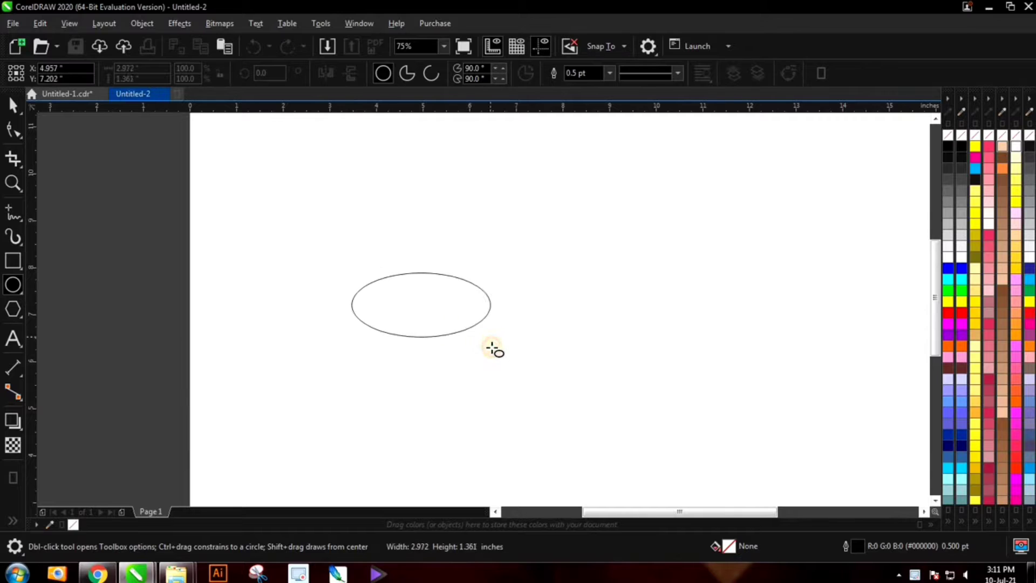
Step: Set the ellipse to 1 inch wide and 1.5 inches high, and rotate it 90 degrees
key("space")
left_click(132, 79)
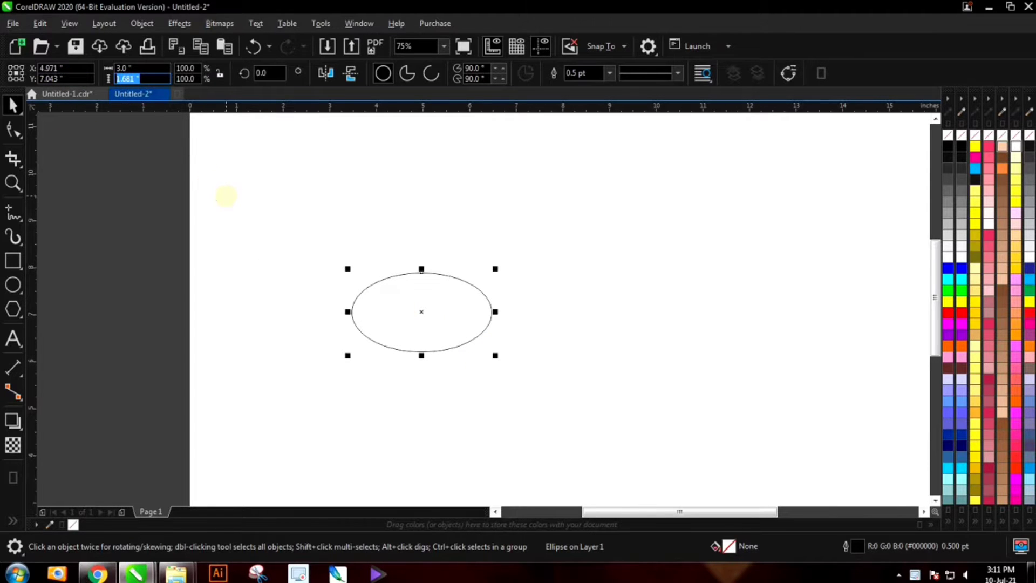
type("1.5")
key("Return")
left_click(120, 68)
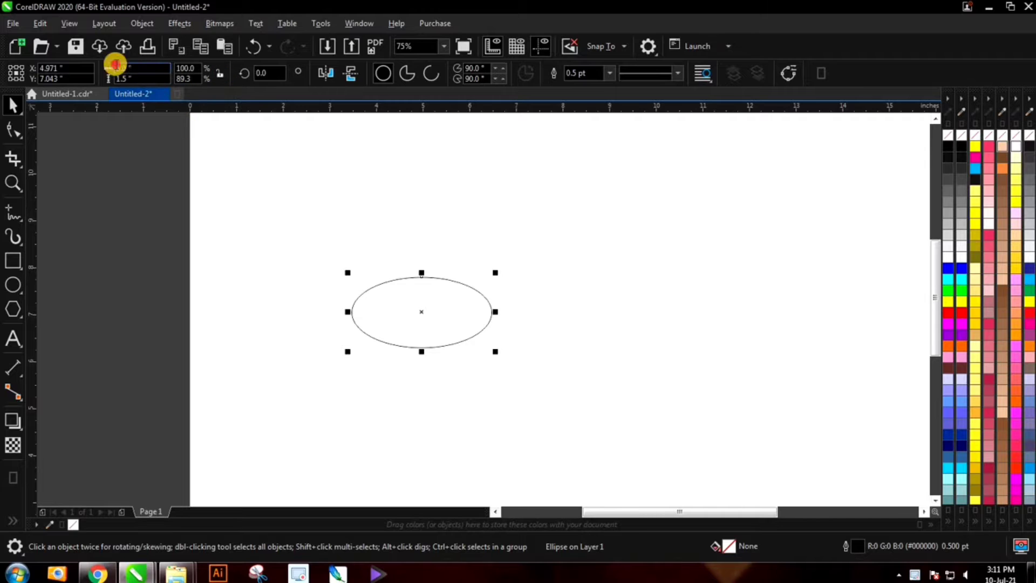
type("1")
key("Return")
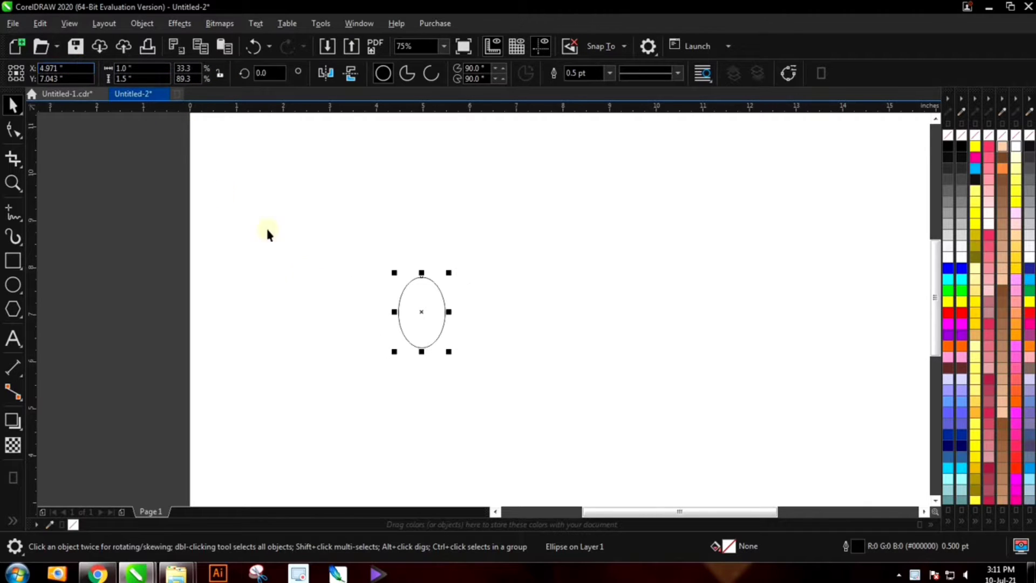
left_click(270, 73)
type("90")
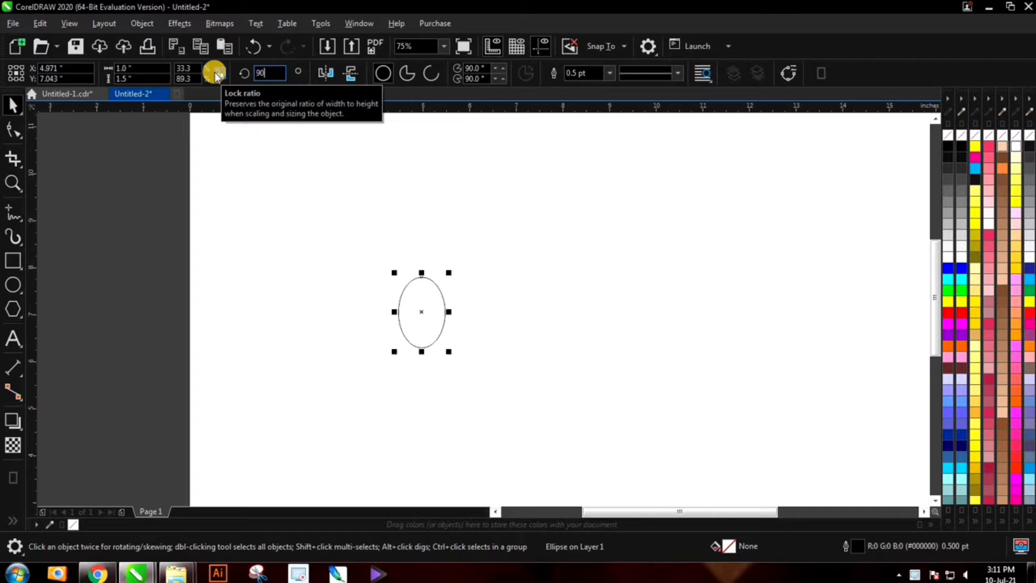
key("Return")
Step: Add a second oval curve measuring 1.58 by 1.0 inches and align its center with the rotated ellipse
key("ctrl+d")
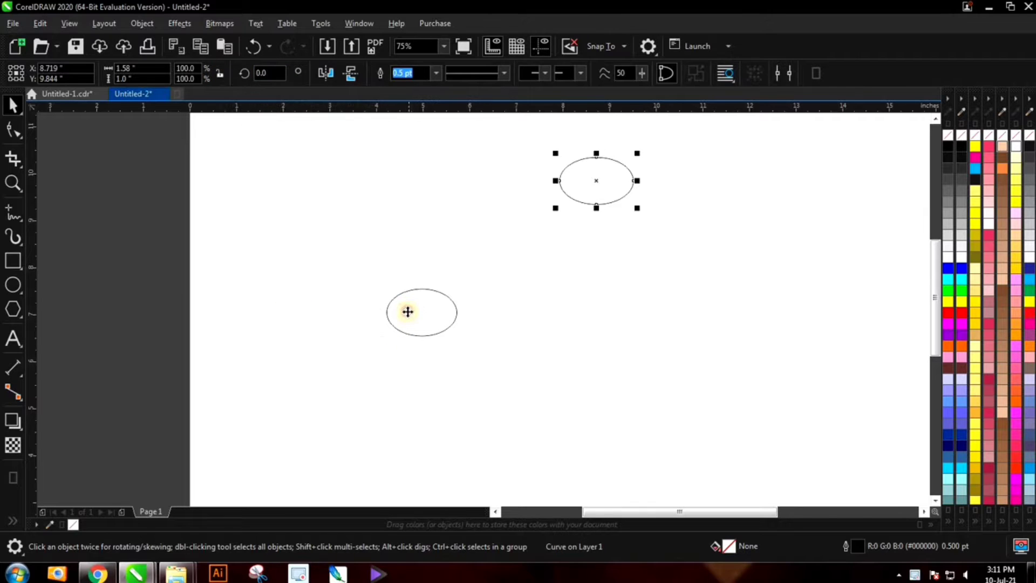
left_click(408, 311, "shift")
key("c")
key("e")
scroll(473, 343, "up", 2)
left_click(474, 343)
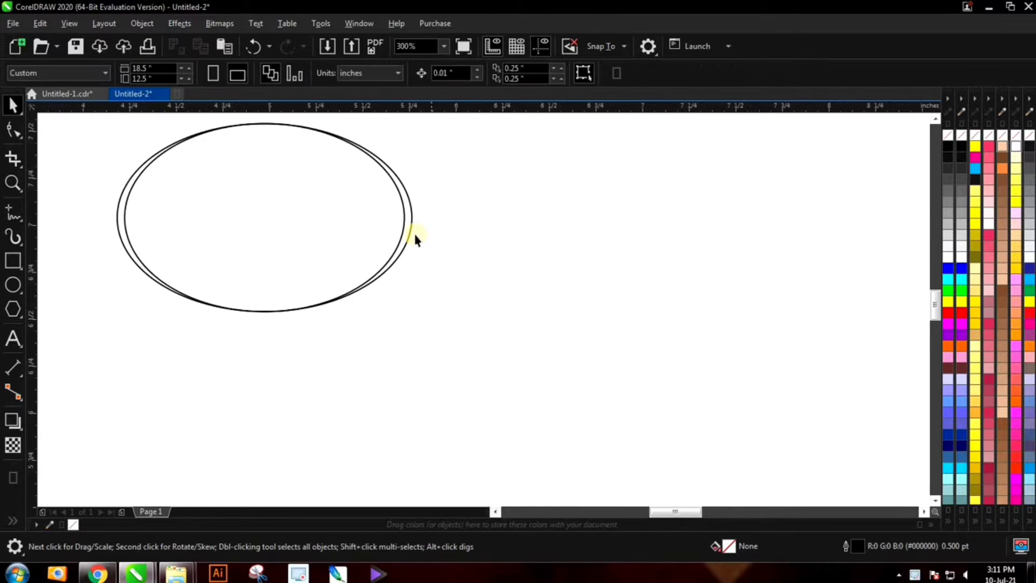
Step: Move the wider oval curve off the ellipse to the right and delete the original ellipse
key("ctrl+a")
left_click(456, 324)
left_click(410, 238)
left_click_drag(410, 238, 589, 270)
left_click(254, 220)
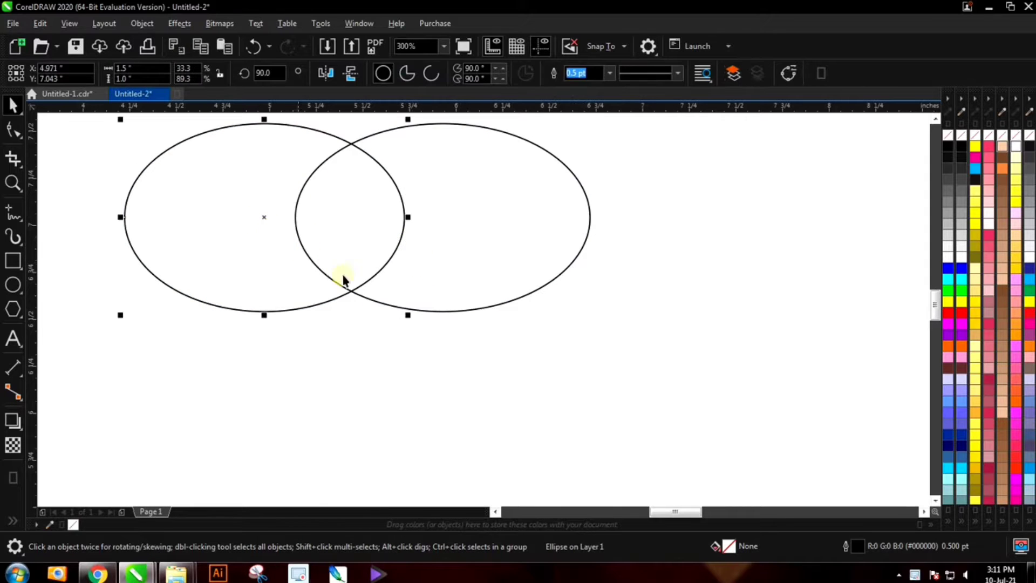
key("Delete")
left_click(451, 318)
scroll(450, 317, "down", 1)
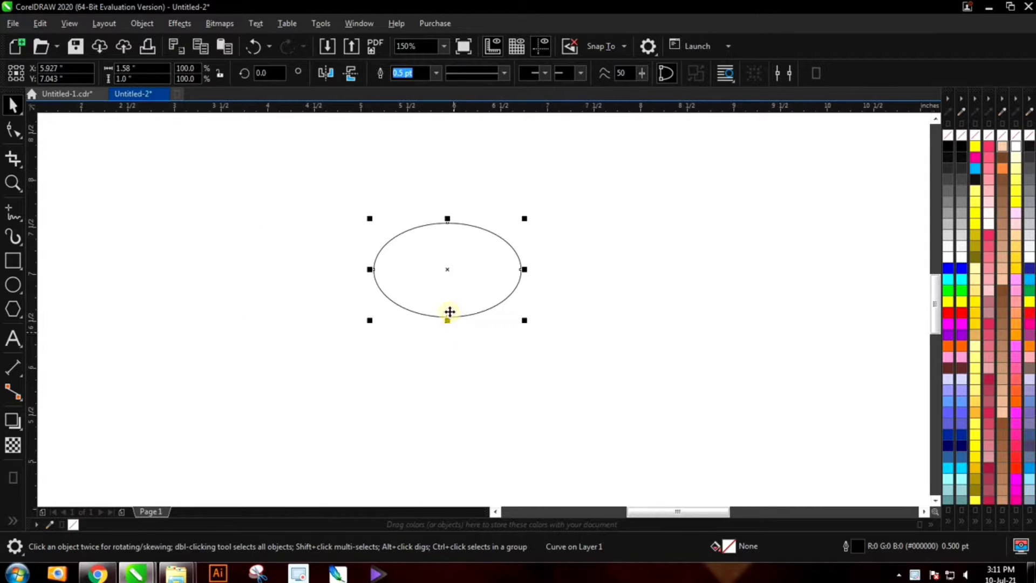
scroll(456, 300, "up", 1)
scroll(456, 300, "down", 2)
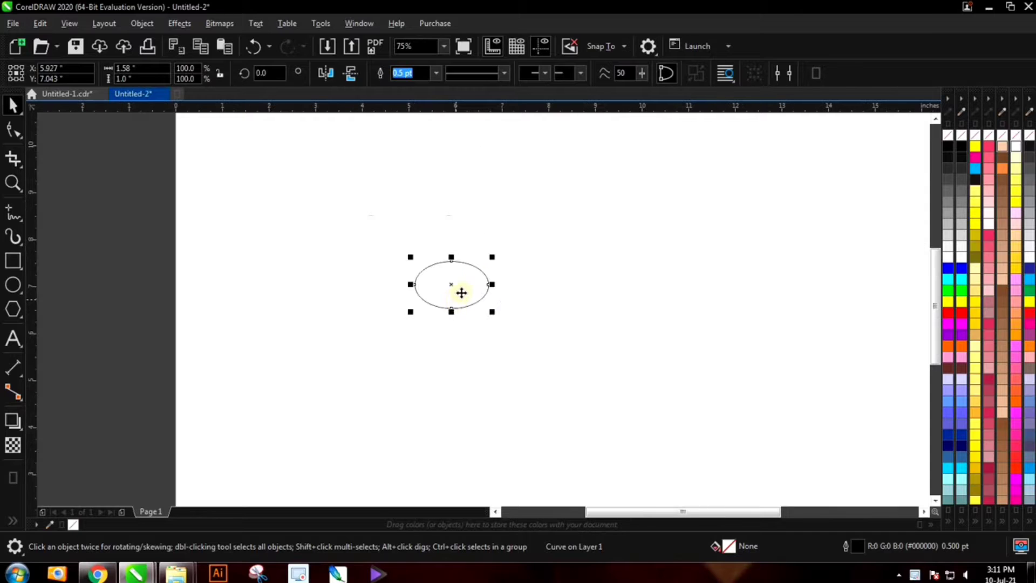
scroll(477, 285, "down", 1)
scroll(489, 266, "up", 1)
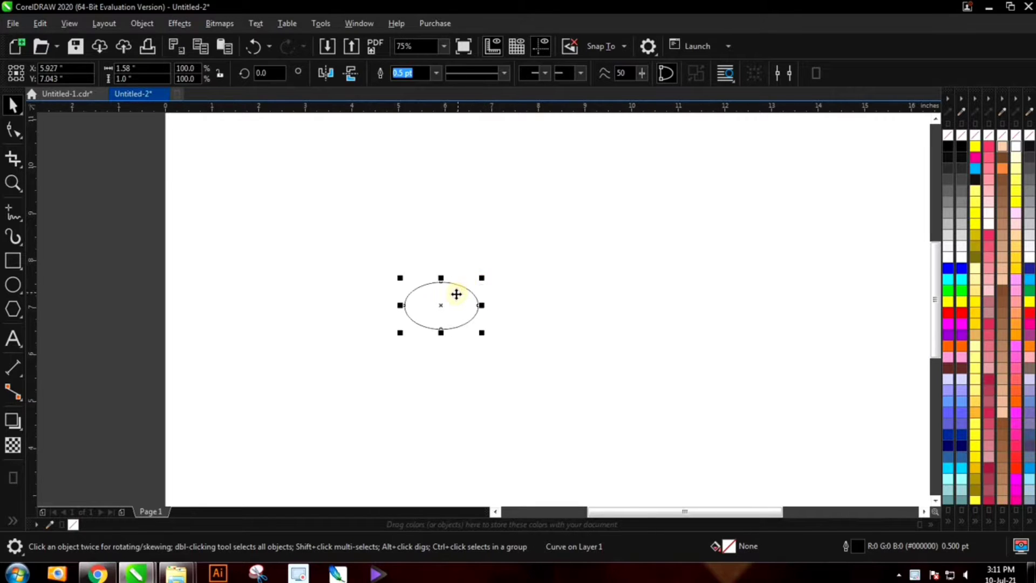
scroll(456, 294, "up", 1)
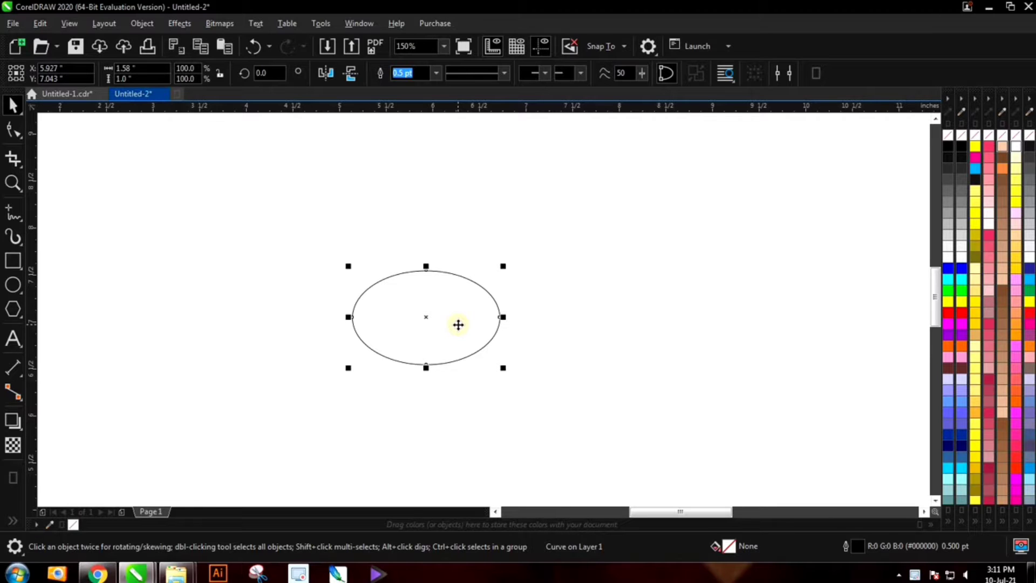
scroll(458, 325, "down", 1)
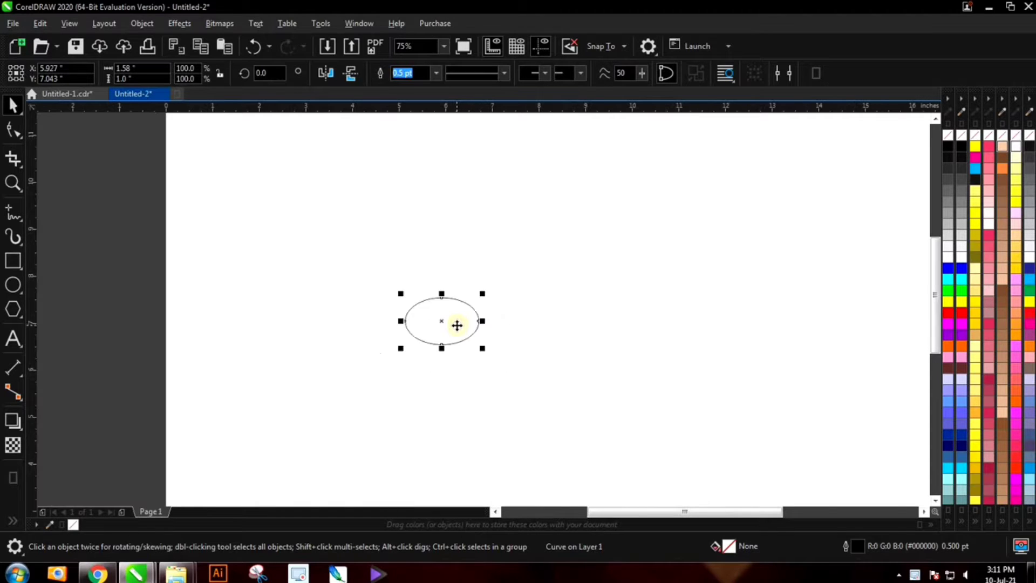
Step: Draw a rectangle over the oval and set its size to 4 inches wide by 6 inches high
left_click(13, 261)
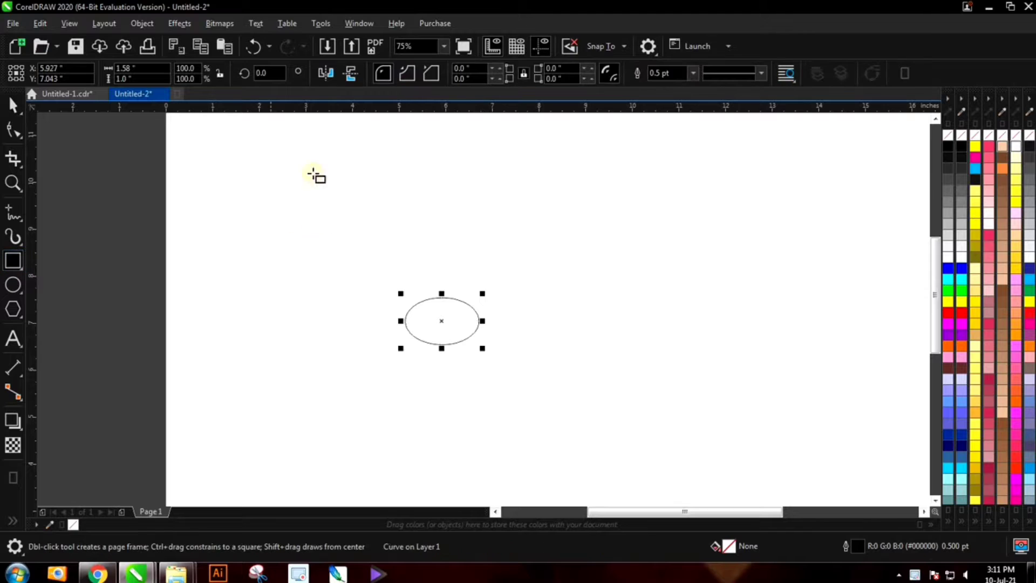
left_click_drag(314, 174, 370, 328)
left_click_drag(403, 374, 442, 398)
left_click(139, 69)
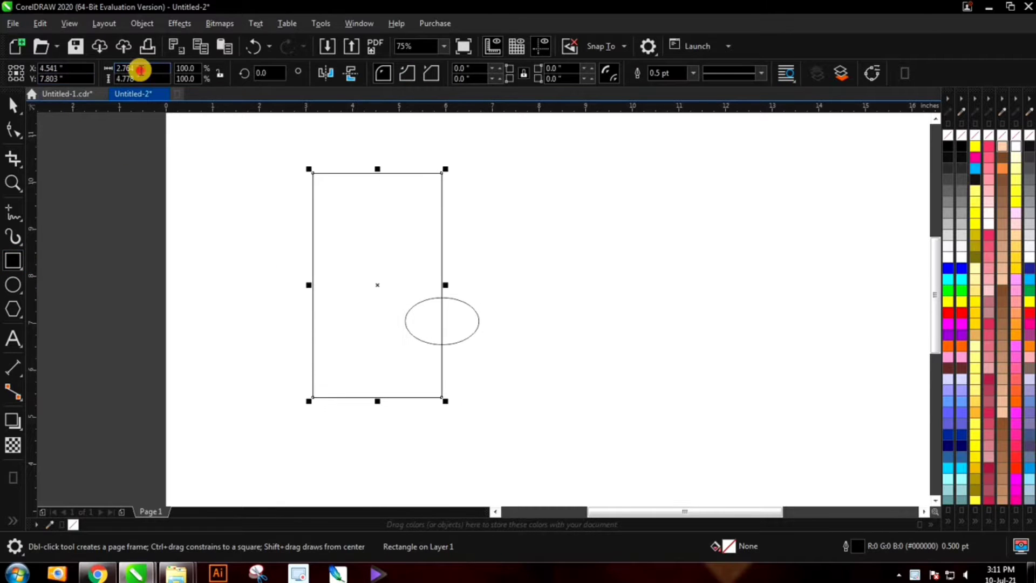
type("4")
left_click(91, 81)
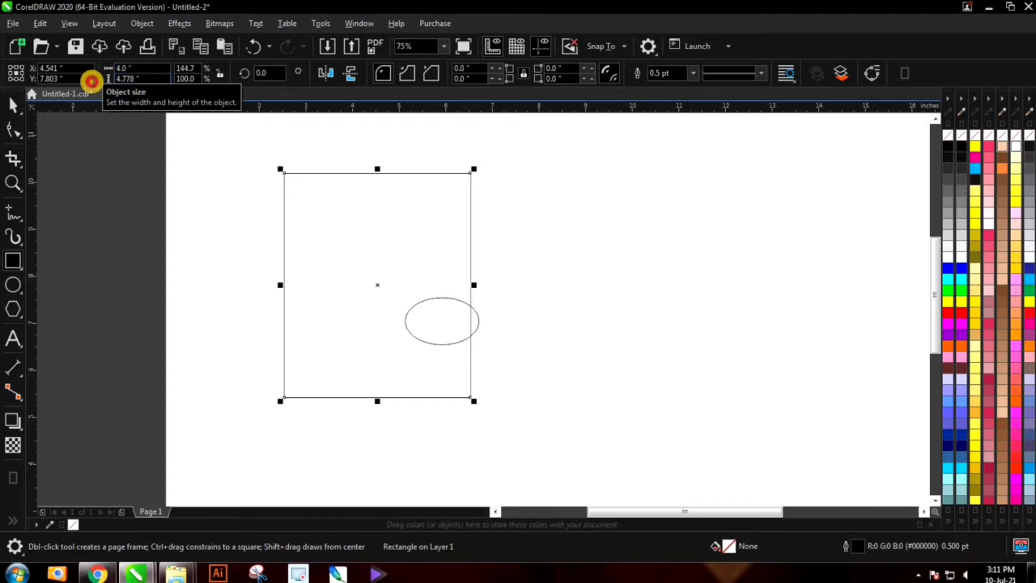
type("6")
key("Return")
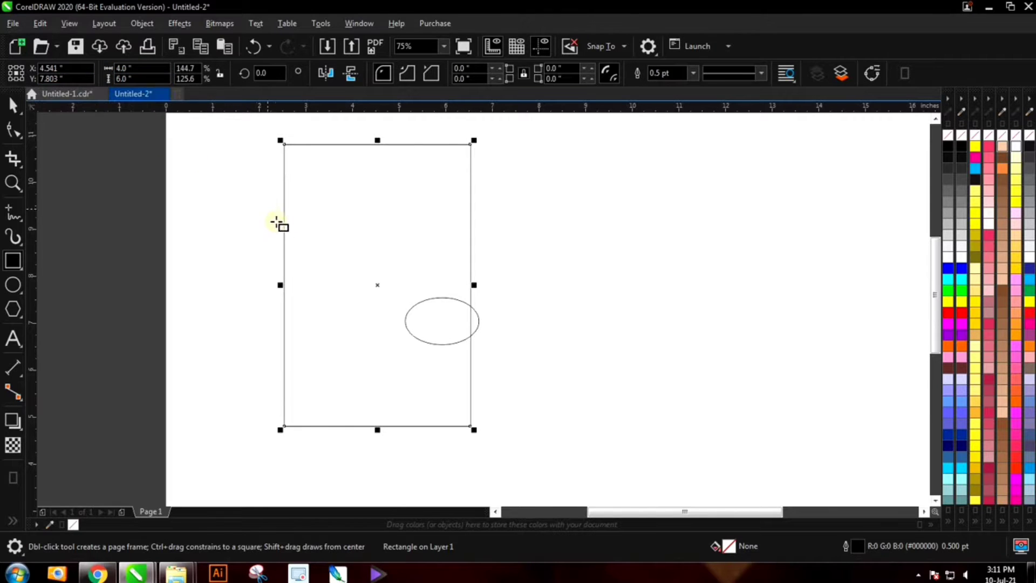
Step: Center the rectangle on the page and move the oval up slightly, outside the rectangle's left edge
key("space")
key("p")
scroll(273, 205, "down", 1)
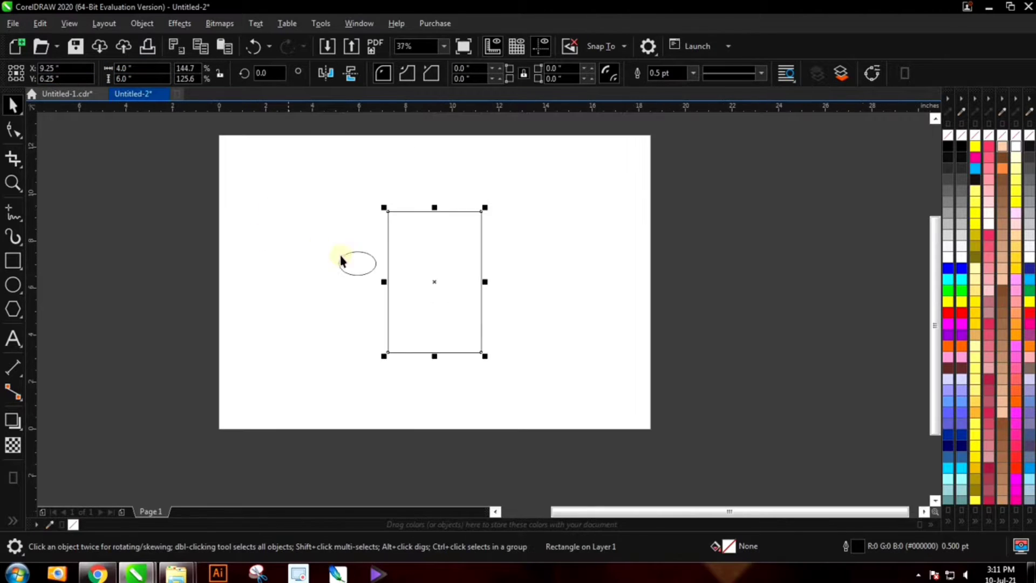
scroll(341, 261, "up", 1)
left_click_drag(358, 269, 348, 234)
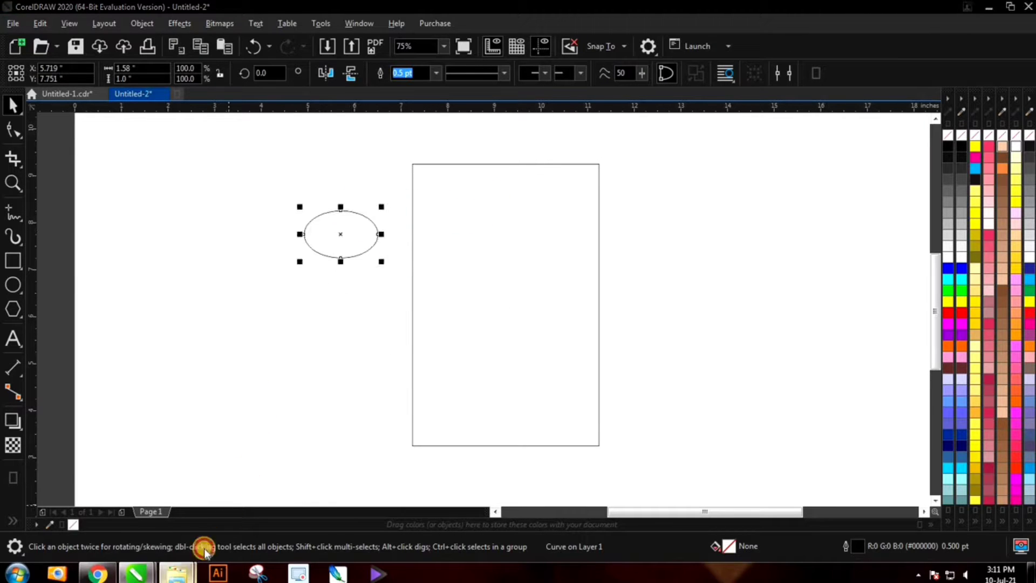
Step: Import the five Raksha Bandhan lettering images from File Explorer and place them, reduced in size, below the oval
mouse_move(177, 573)
left_click(232, 479)
key("alt+Tab")
left_click_drag(216, 230, 234, 348)
scroll(309, 320, "down", 1)
left_click_drag(127, 456, 243, 362)
left_click_drag(251, 236, 415, 330)
left_click_drag(324, 273, 285, 199)
left_click_drag(120, 250, 294, 410)
Step: Copy the oval beside the original and move the pair into the upper part of the rectangle
left_click_drag(290, 217, 337, 278)
scroll(238, 282, "up", 2)
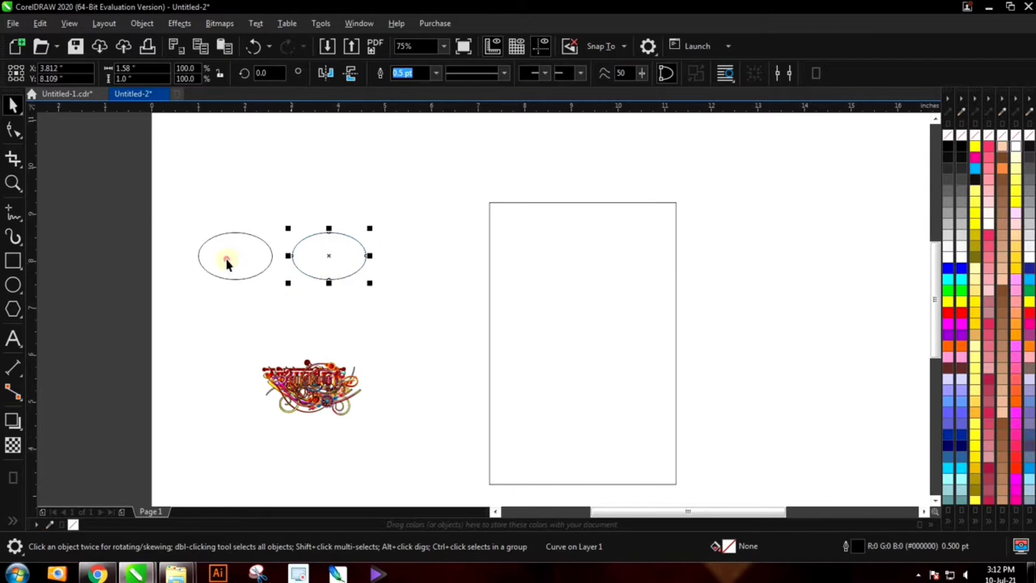
left_click(233, 261, "shift")
left_click_drag(233, 261, 536, 250)
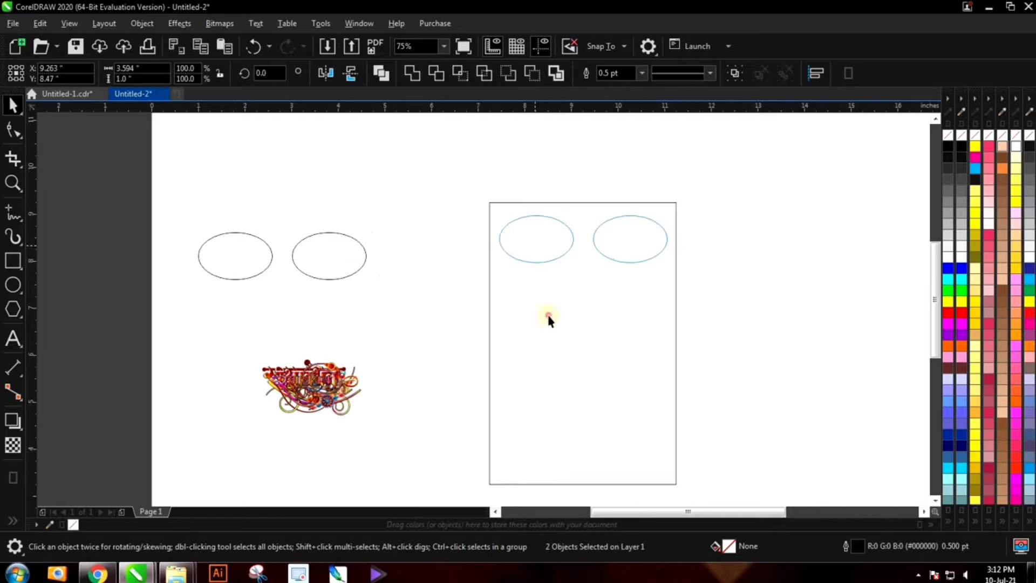
Step: Move the rectangle to the right of the two ovals and shift the five stacked artworks up toward the ovals
left_click_drag(548, 317, 725, 339)
key("Escape")
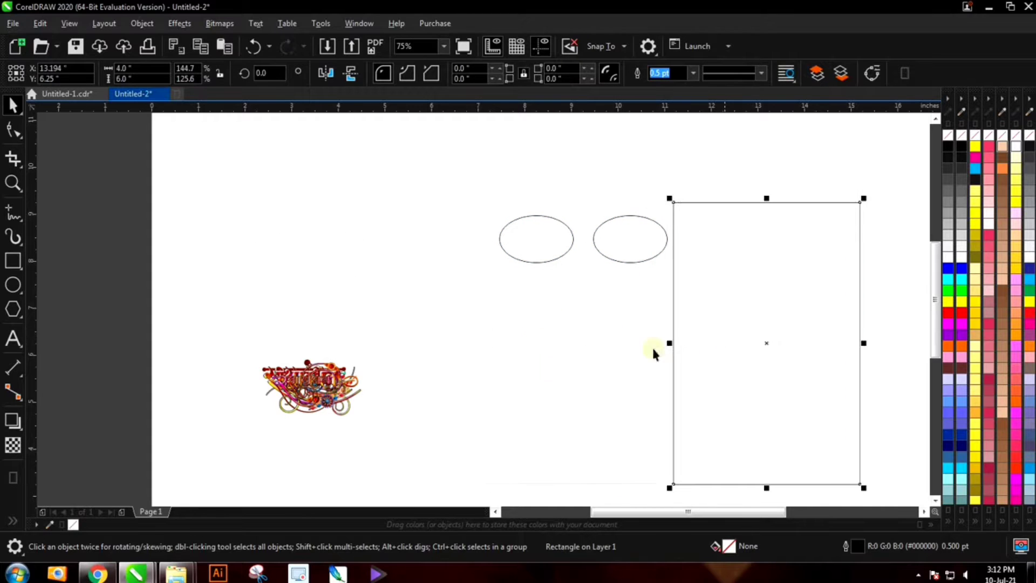
left_click_drag(387, 328, 211, 447)
left_click_drag(314, 400, 406, 278)
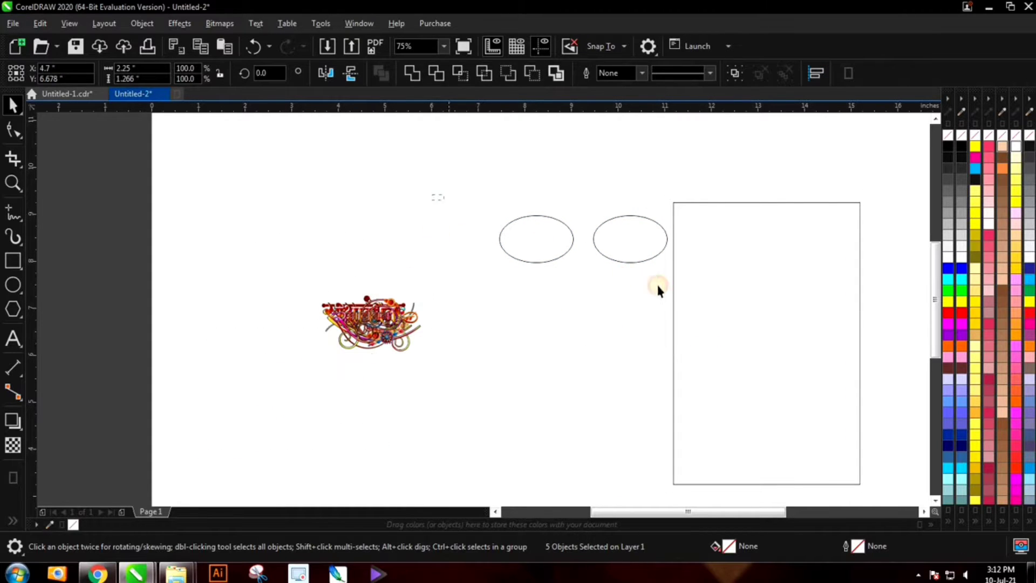
Step: Move the right oval slightly closer to the left one
left_click_drag(679, 292, 679, 291)
left_click(607, 273)
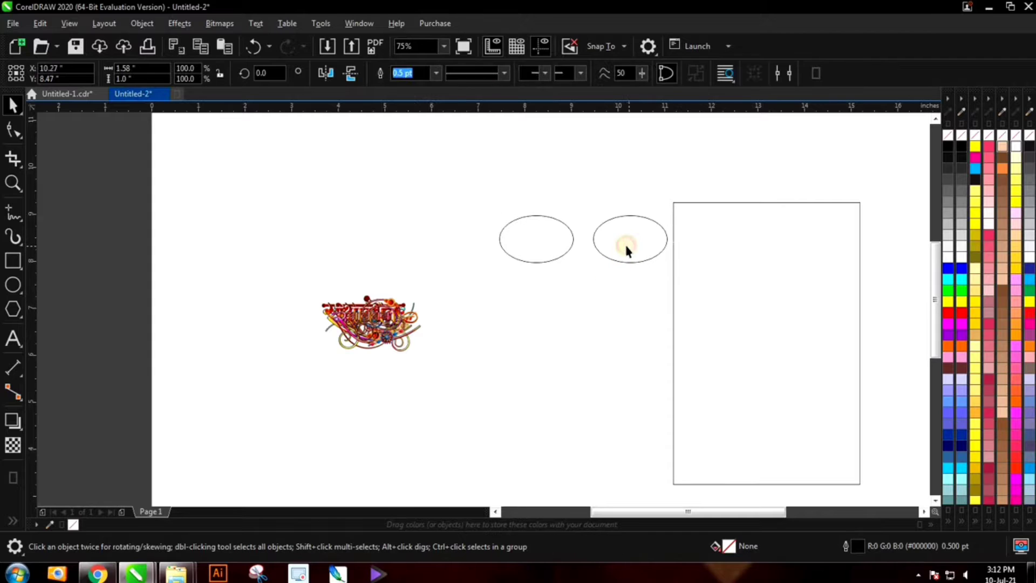
left_click_drag(625, 248, 619, 247)
Step: Copy the pair of ovals straight down and repeat the copy to make five rows of two
left_click_drag(437, 190, 664, 286)
left_click_drag(622, 263, 625, 295)
key("ctrl+r")
key("ctrl+r")
key("ctrl+r")
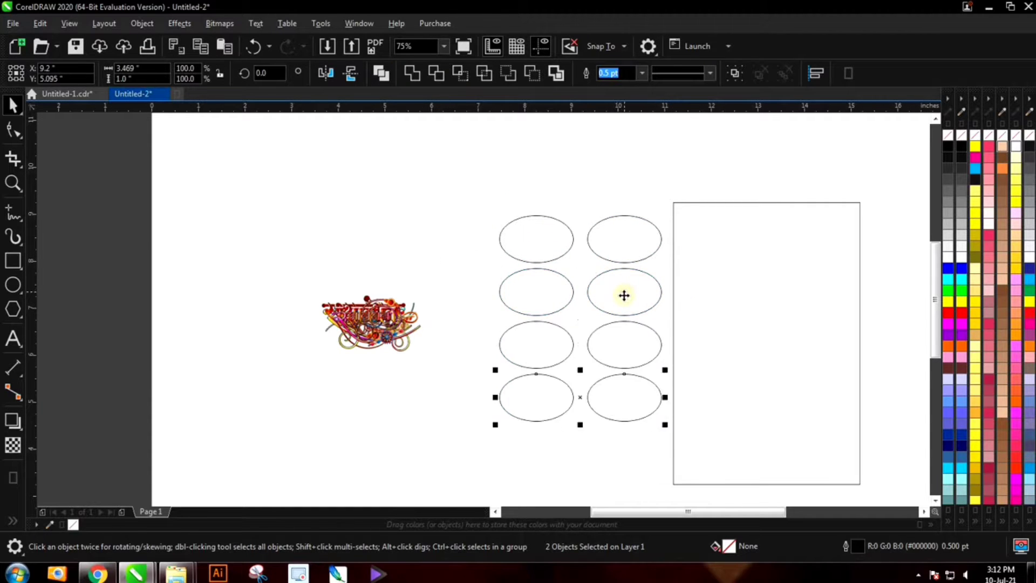
Step: Try to center one lettering artwork at its current size in the left oval of the first row
left_click(375, 313)
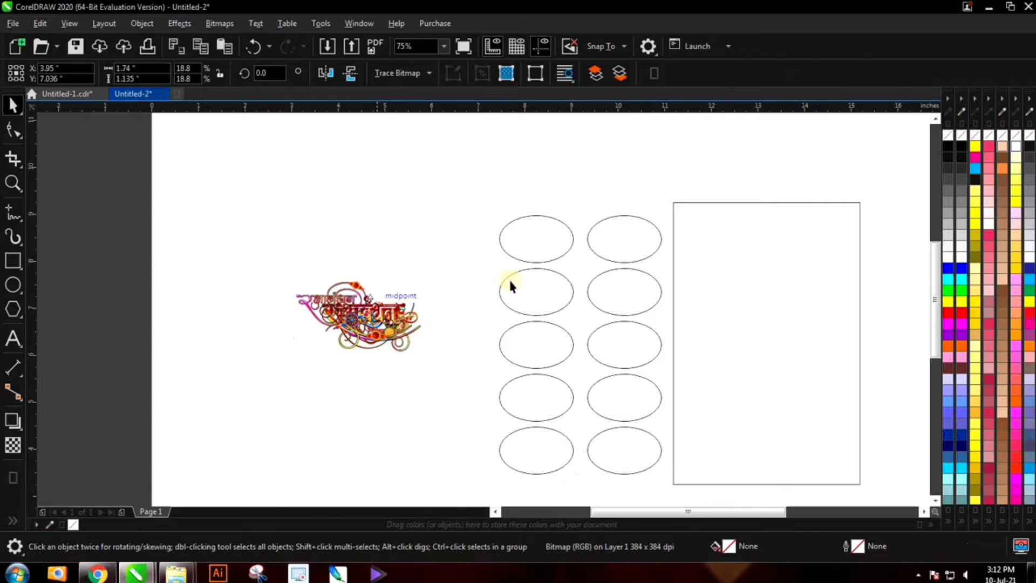
left_click(533, 236, "shift")
key("c")
key("e")
scroll(650, 268, "up", 2)
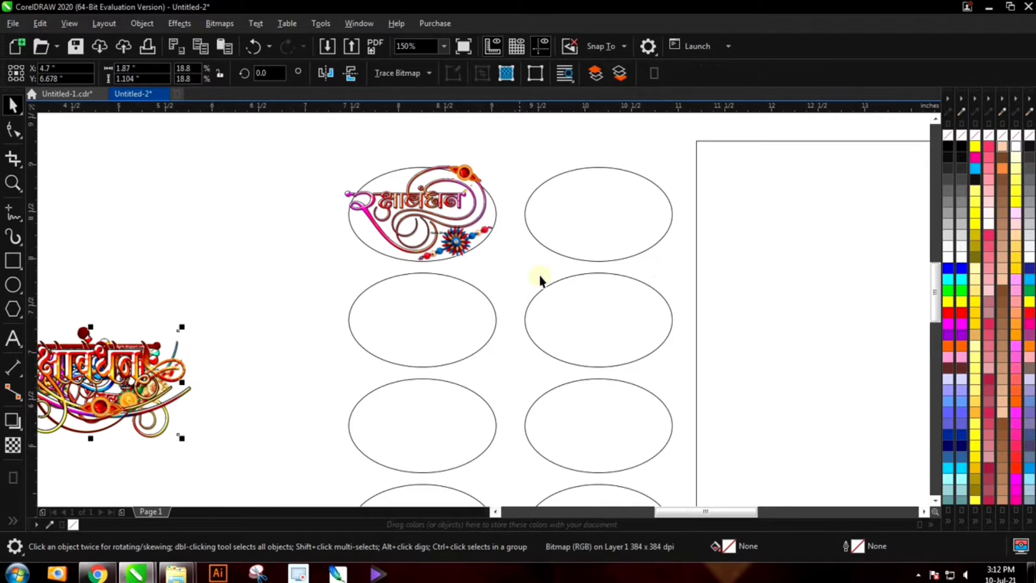
key("ctrl+z")
scroll(497, 287, "down", 2)
Step: Scale the five stacked artworks down to about 12% and move them up beside the first row of ovals
left_click(149, 277)
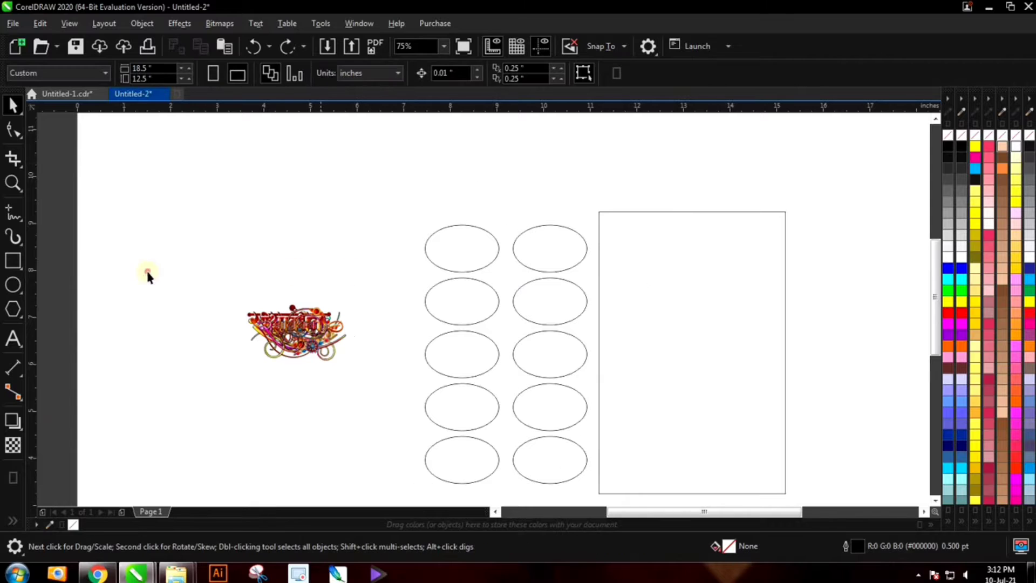
left_click_drag(371, 398, 335, 368)
left_click_drag(311, 329, 349, 254)
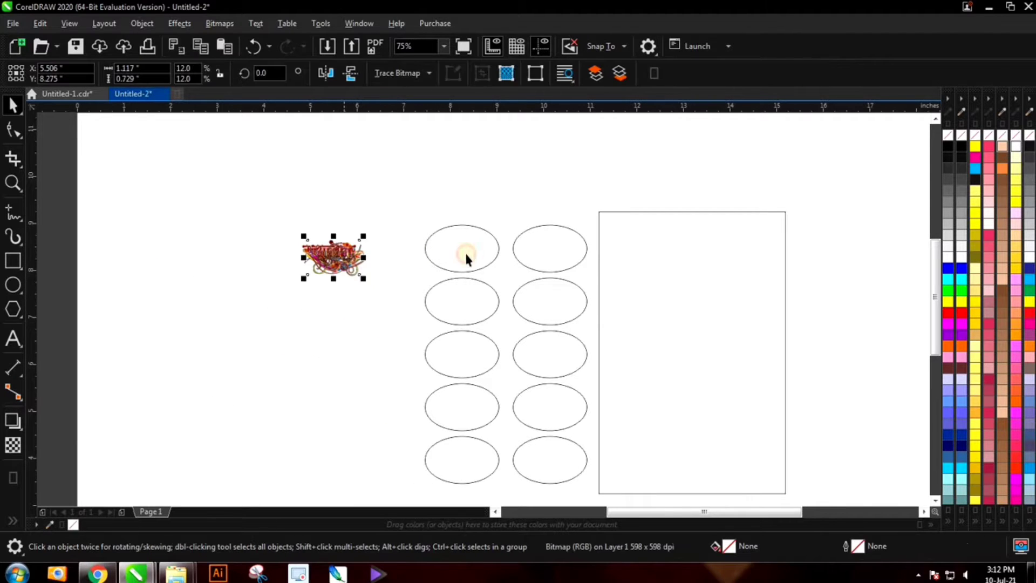
Step: Center one lettering artwork from the stack in each of the two ovals of the first row
left_click(468, 274, "shift")
key("c")
key("e")
scroll(472, 259, "up", 2)
left_click(186, 272)
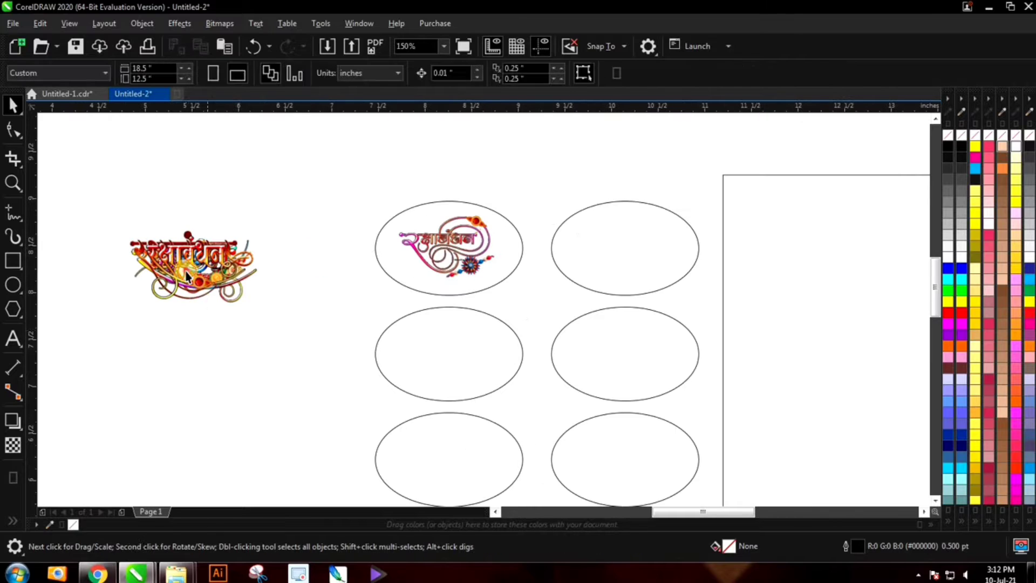
left_click(623, 260, "shift")
key("c")
key("e")
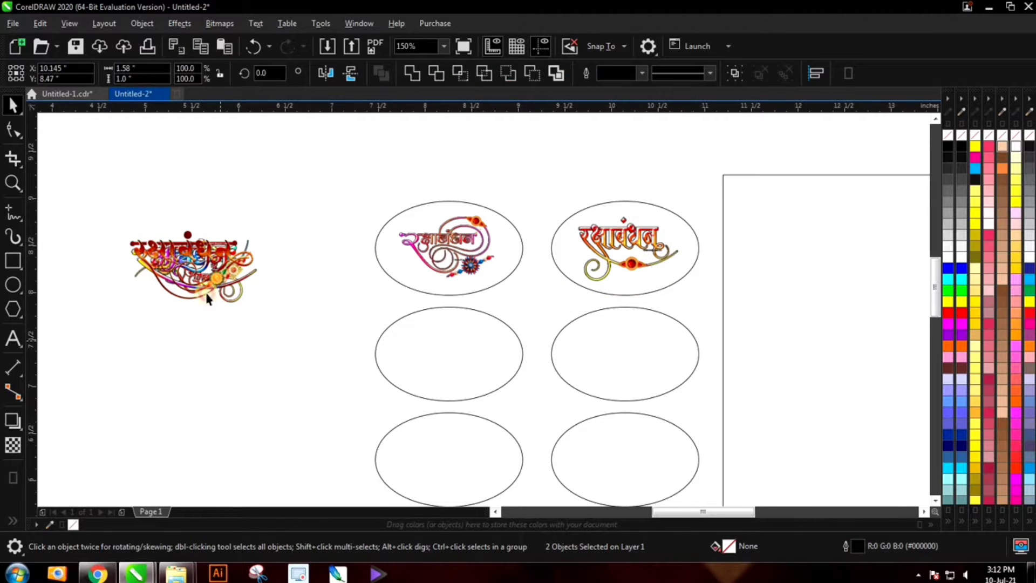
Step: Center the dark red artwork in the second row's left oval and the multicolored artwork in its right oval
left_click(205, 290)
left_click(431, 349, "shift")
key("c")
key("e")
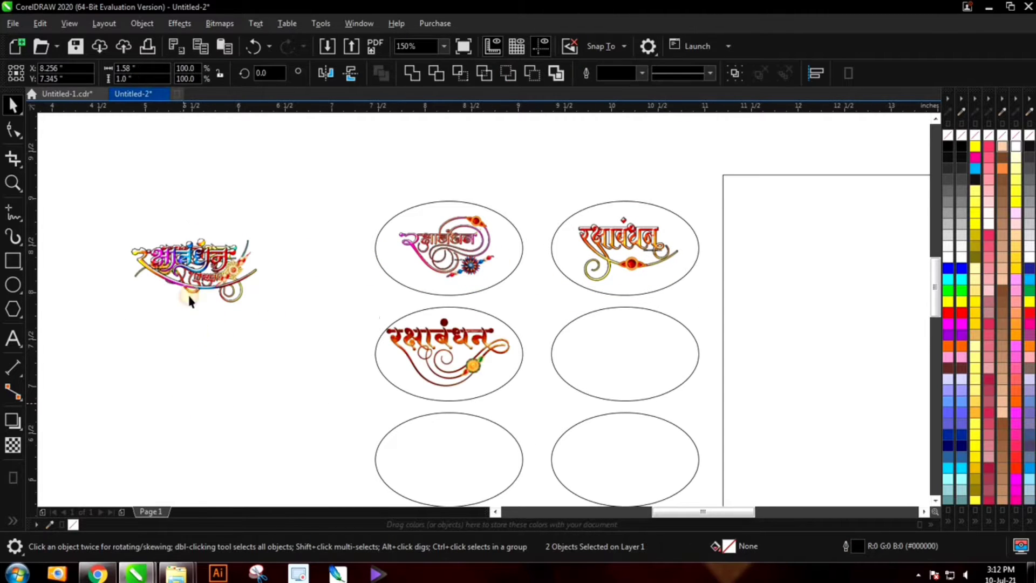
left_click(354, 349)
left_click(194, 269)
left_click(640, 364, "shift")
key("c")
key("e")
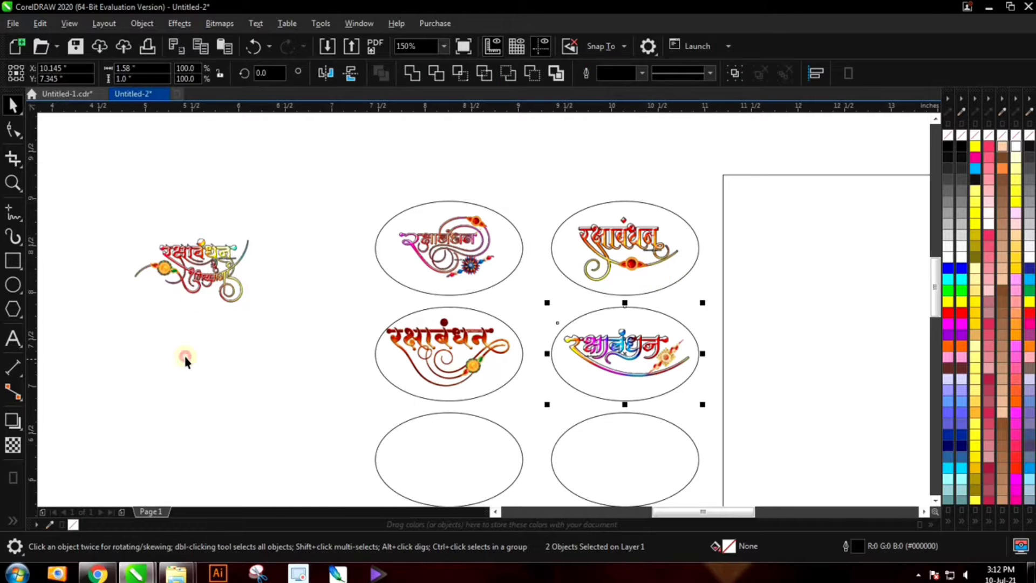
Step: Center the last remaining lettering artwork in the left oval of the third row
left_click(372, 420)
left_click(192, 270)
left_click(439, 454, "shift")
key("c")
key("e")
scroll(312, 270, "down", 2)
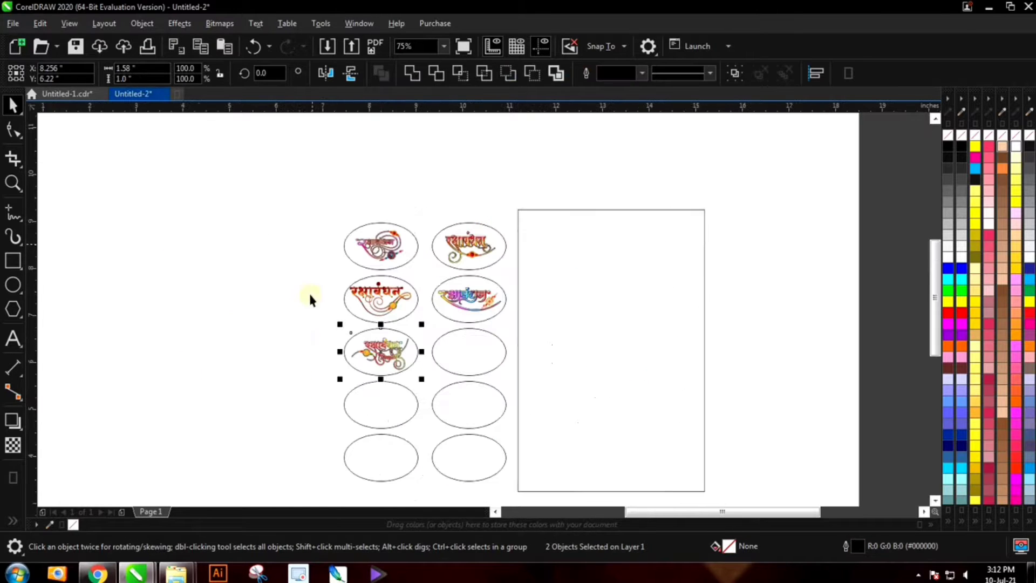
Step: Enlarge the multicolored artwork in the second row's right oval to about 12.3% and nudge it slightly down
left_click(309, 346)
scroll(435, 289, "up", 2)
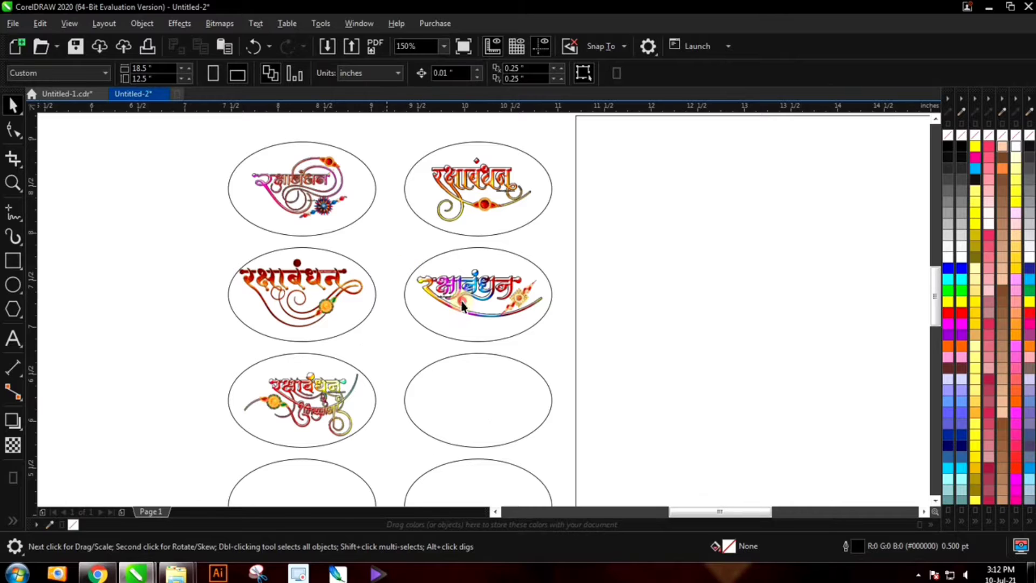
left_click(480, 337)
scroll(479, 337, "up", 2)
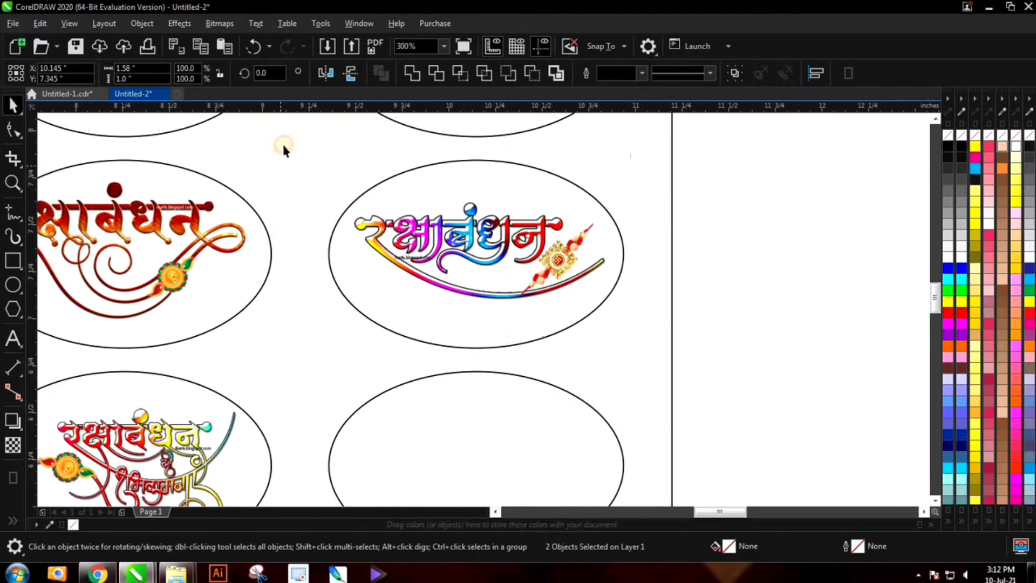
left_click(630, 333)
left_click_drag(642, 339, 641, 338)
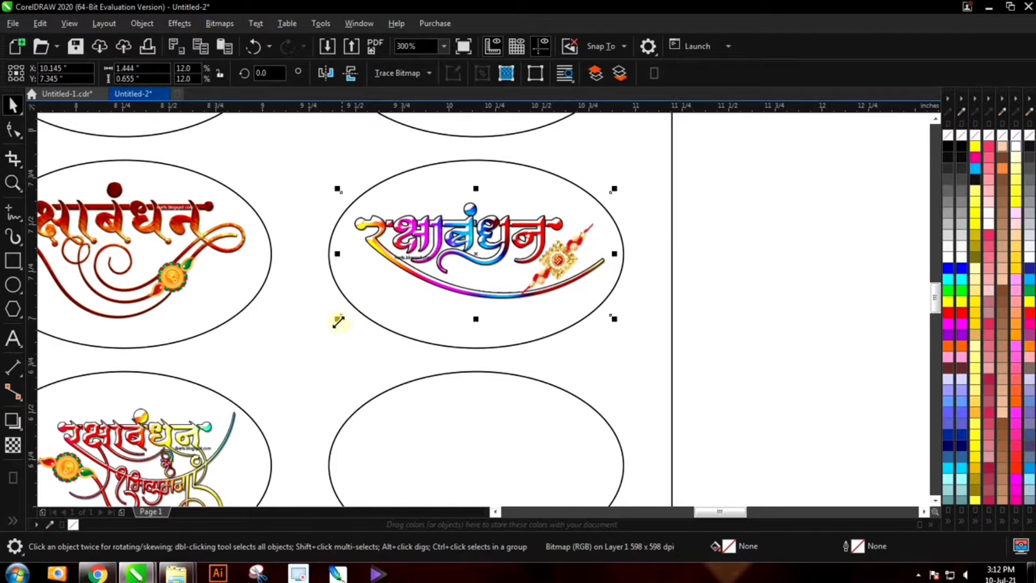
left_click_drag(338, 322, 331, 326)
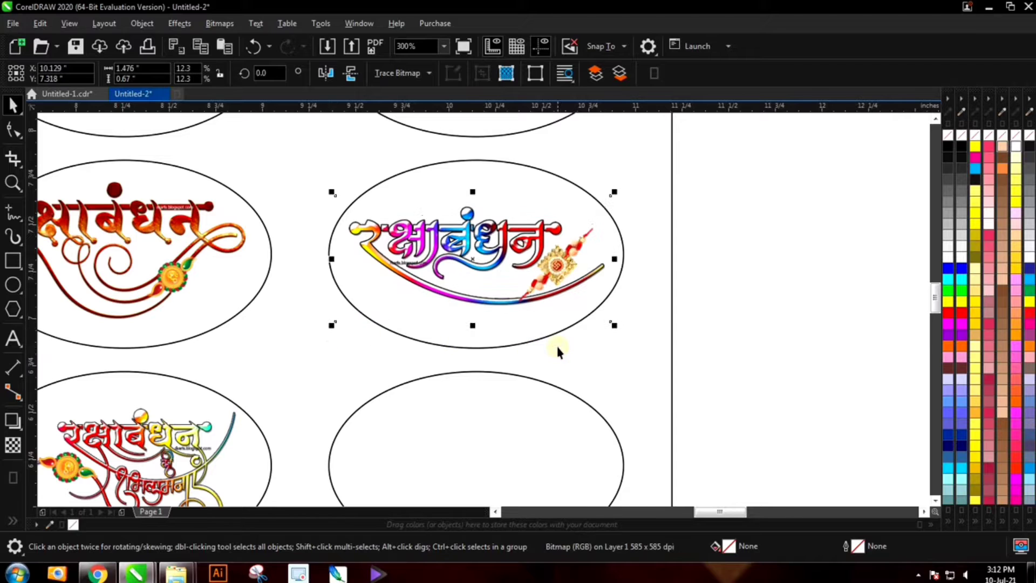
key("Down")
key("Down")
key("Down")
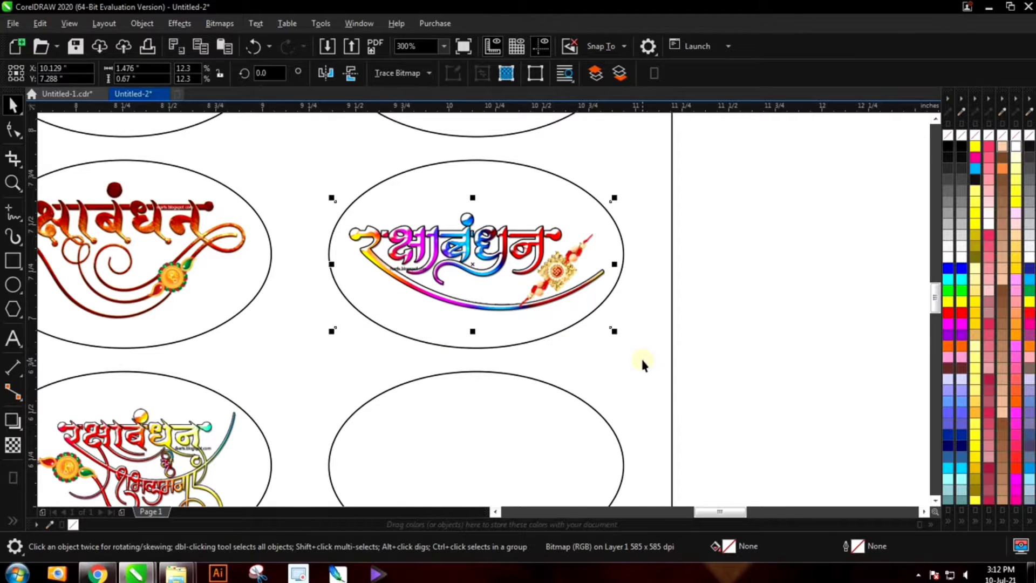
Step: Nudge the dark red artwork in the second row's left oval slightly down and right to balance it within the oval
scroll(642, 364, "down", 2)
left_click_drag(219, 231, 452, 370)
scroll(440, 340, "up", 2)
key("Down")
key("Down")
key("Down")
key("Right")
key("Right")
key("Right")
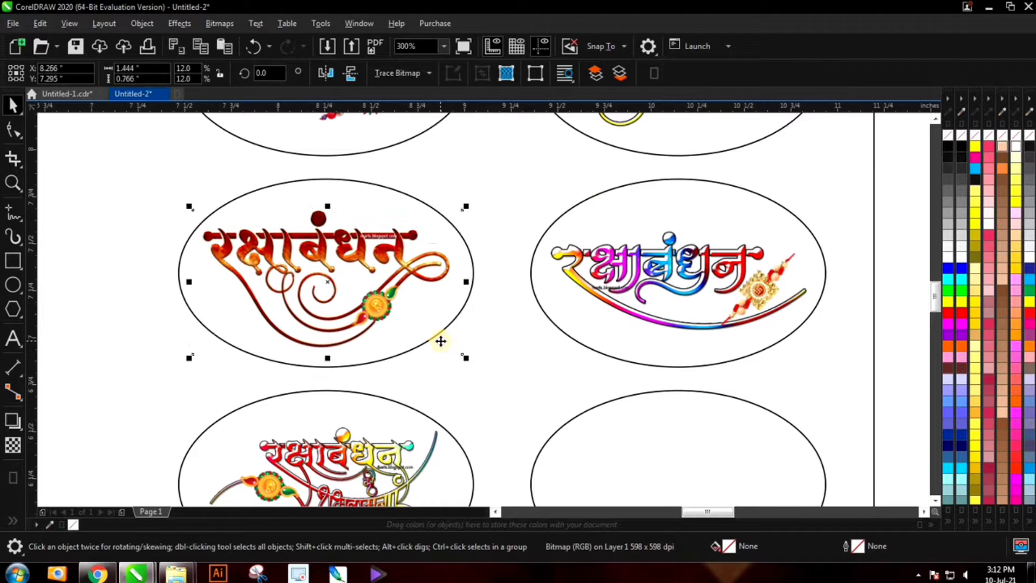
key("Down")
key("Down")
key("Down")
key("Down")
key("Down")
key("Down")
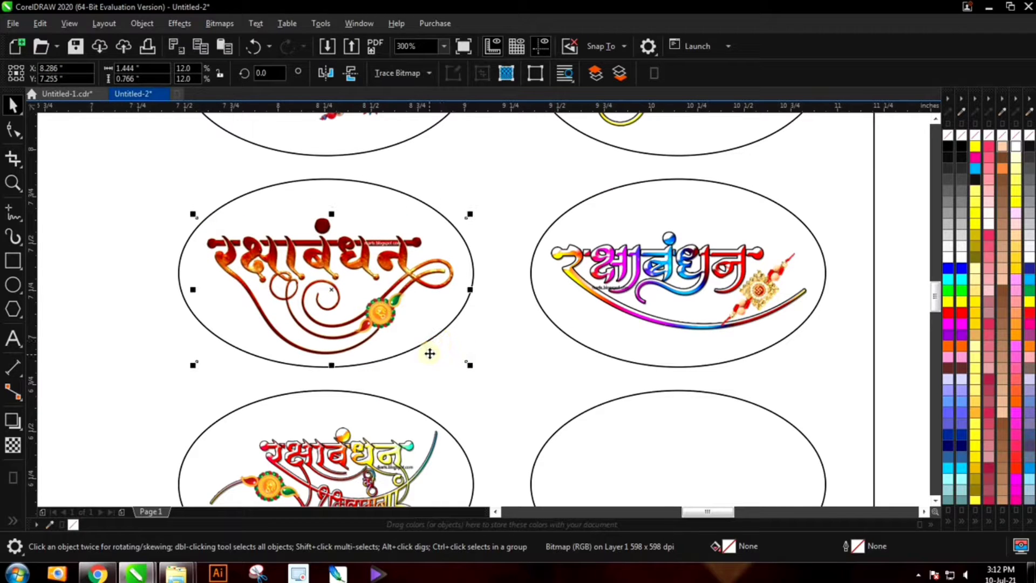
Step: Enlarge the artwork in the first row's left oval to about 15.7% and nudge it down to fit inside the oval
scroll(435, 365, "down", 2)
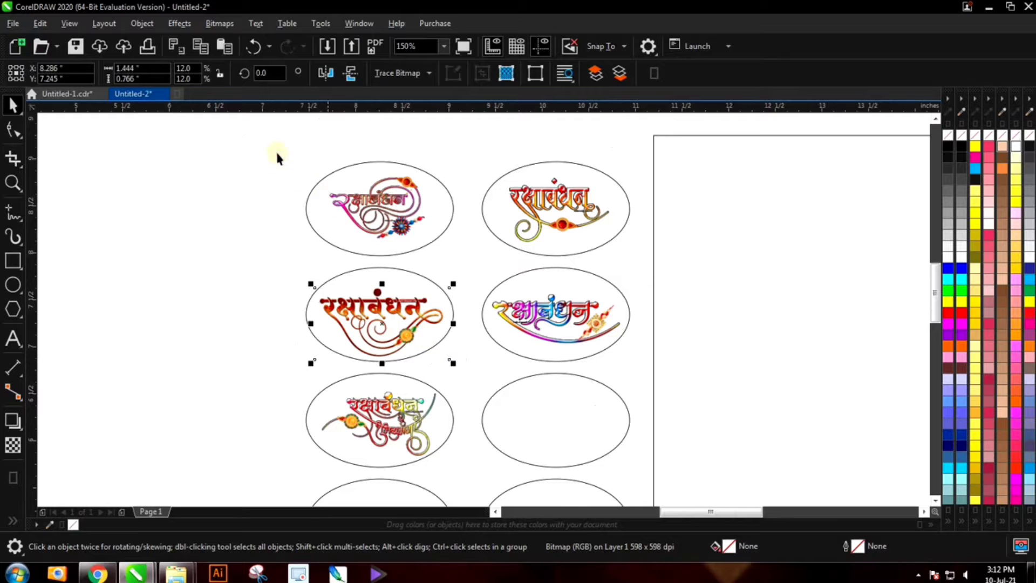
left_click_drag(276, 147, 444, 291)
scroll(432, 248, "up", 2)
scroll(444, 291, "down", 2)
scroll(406, 230, "up", 2)
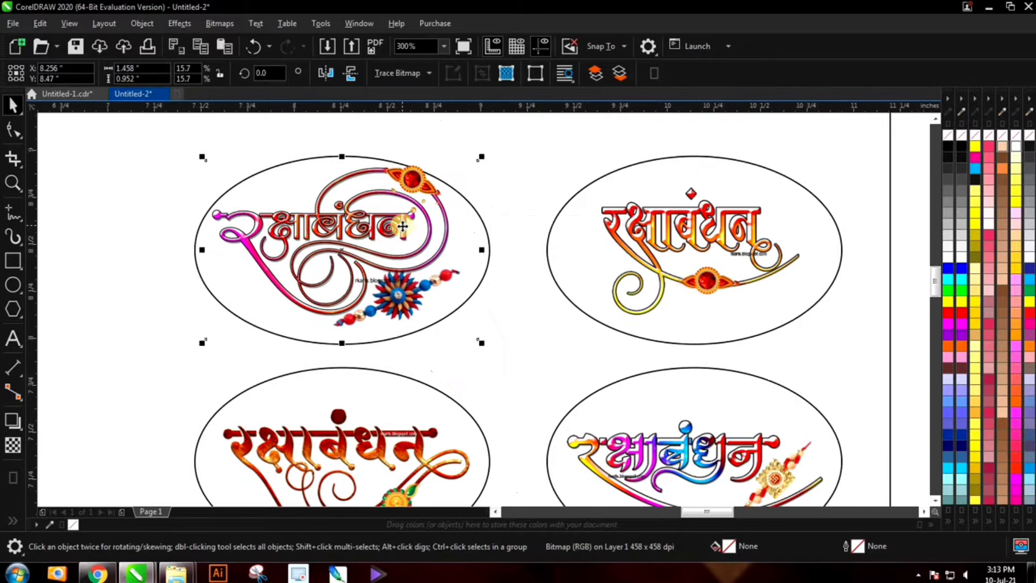
key("Down")
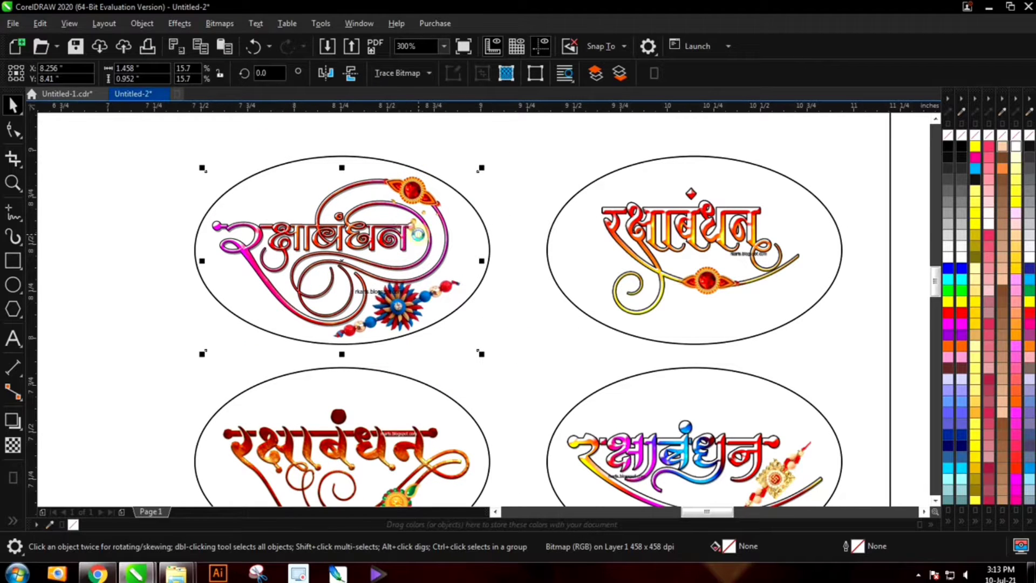
key("Up")
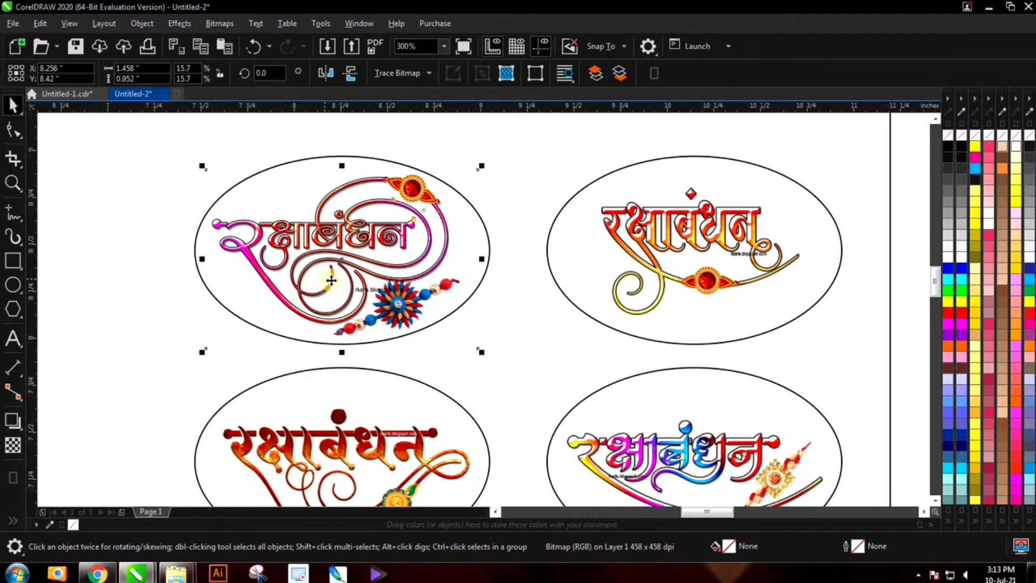
Step: Enlarge the artwork in the first row's right oval to about 13.9% and nudge it slightly up
scroll(331, 280, "down", 2)
left_click_drag(425, 180, 591, 340)
scroll(574, 306, "up", 2)
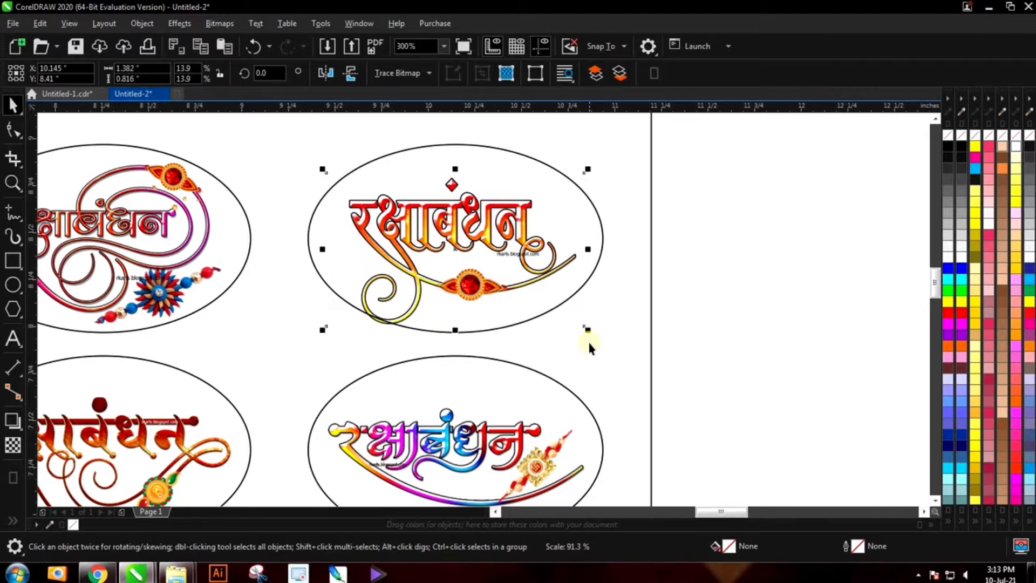
key("Up")
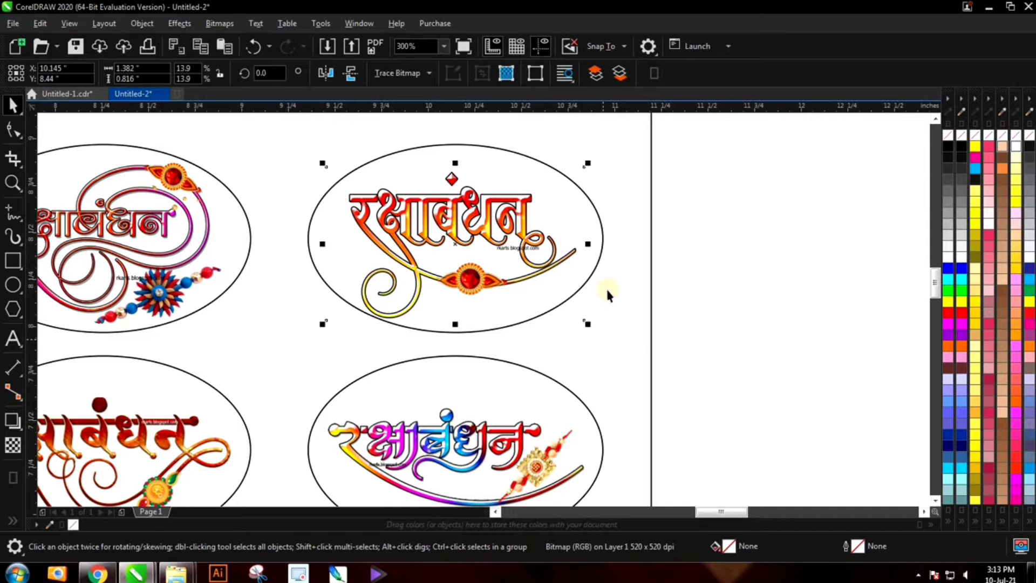
Step: Enlarge the artwork in the third row's left oval to about 13.2% and nudge it left and slightly down
scroll(532, 347, "down", 4)
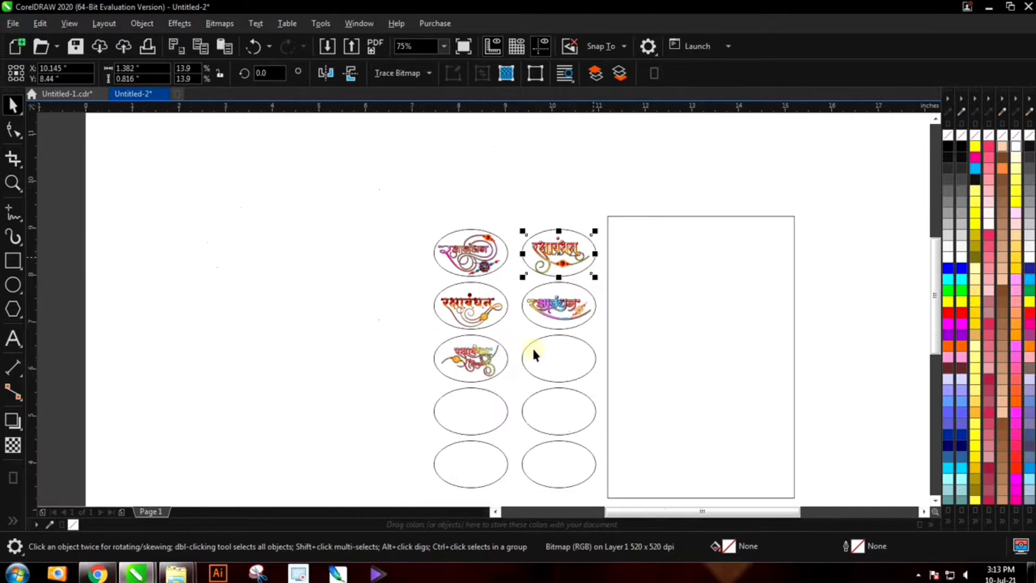
scroll(473, 424, "up", 3)
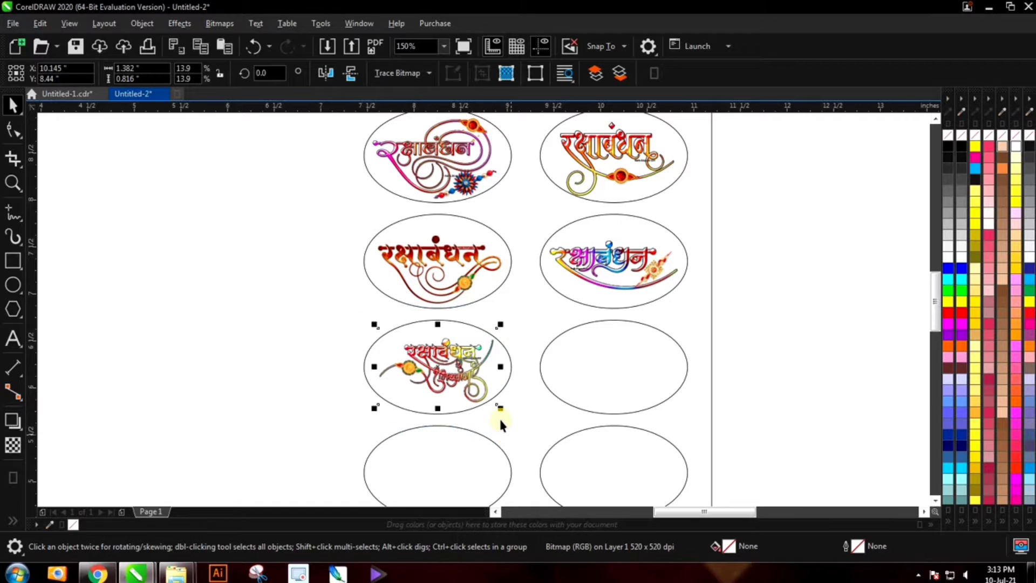
scroll(499, 417, "up", 3)
left_click_drag(489, 363, 510, 391)
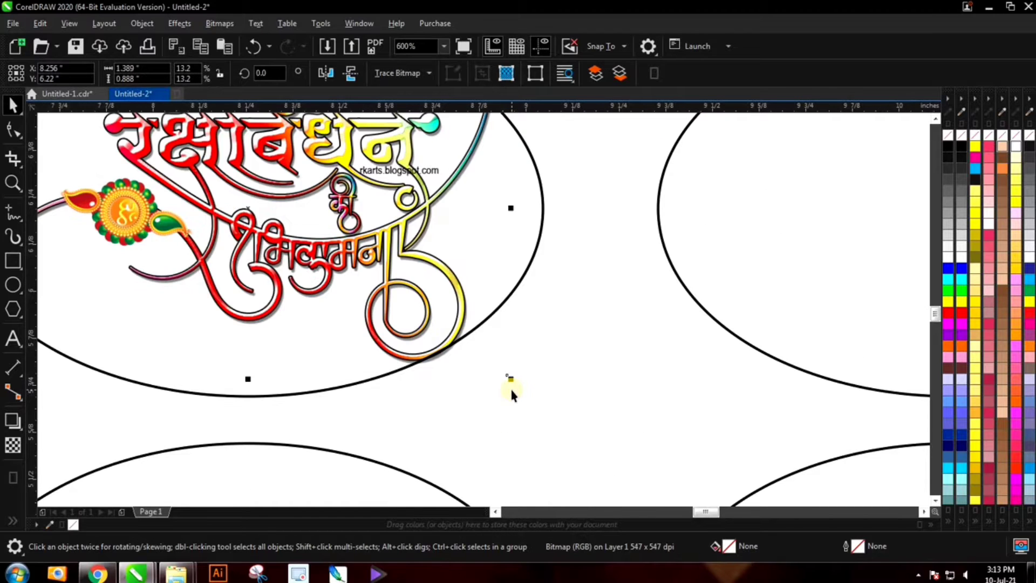
scroll(510, 386, "down", 2)
key("Left")
key("Left")
key("Left")
key("Left")
key("Left")
key("Left")
key("Left")
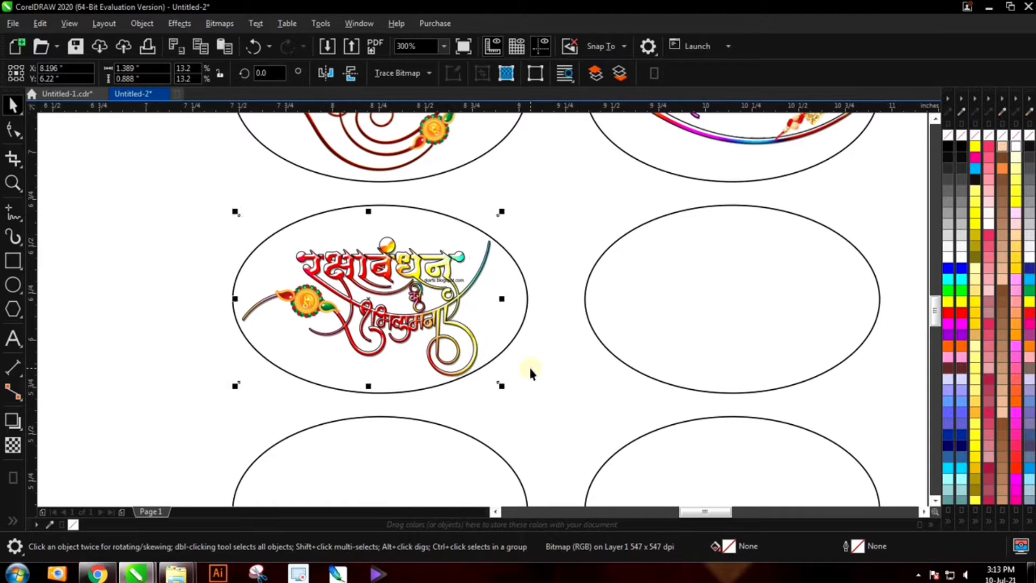
key("Down")
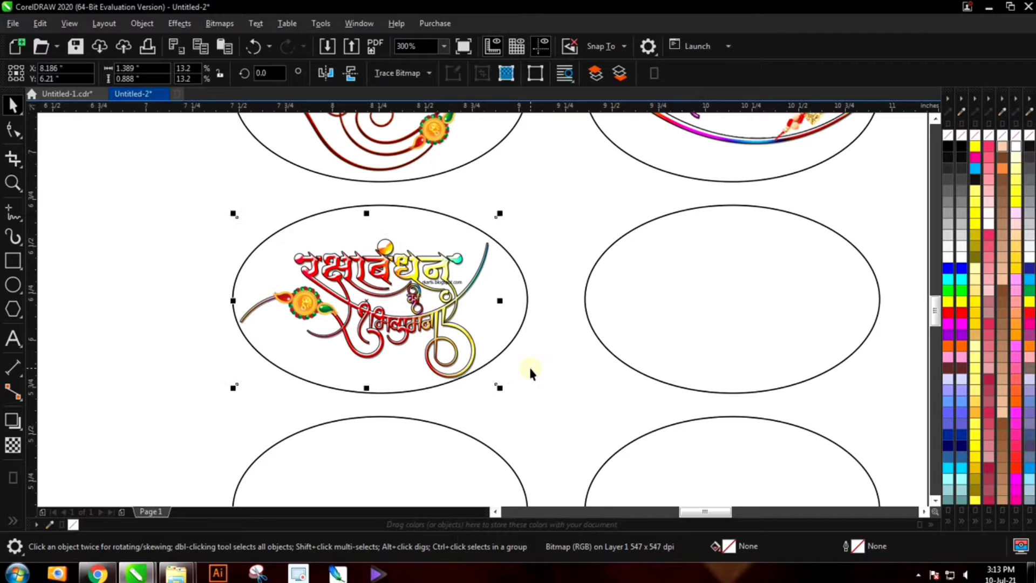
scroll(421, 373, "down", 4)
left_click(358, 360)
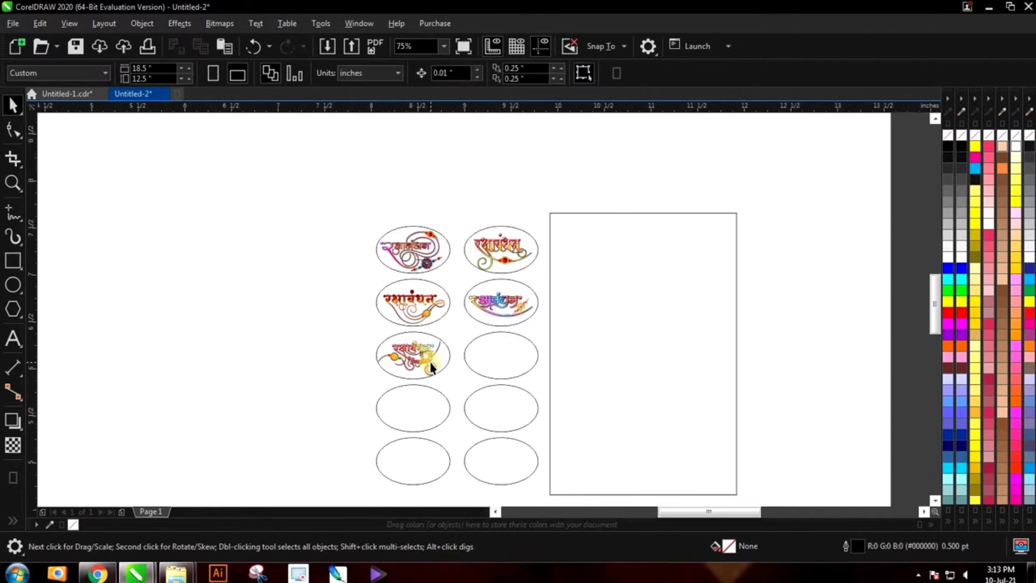
Step: Copy the dark red artwork, center the copy in the third row's right oval, and shift it slightly down
scroll(430, 363, "up", 2)
scroll(507, 350, "down", 2)
scroll(425, 308, "up", 2)
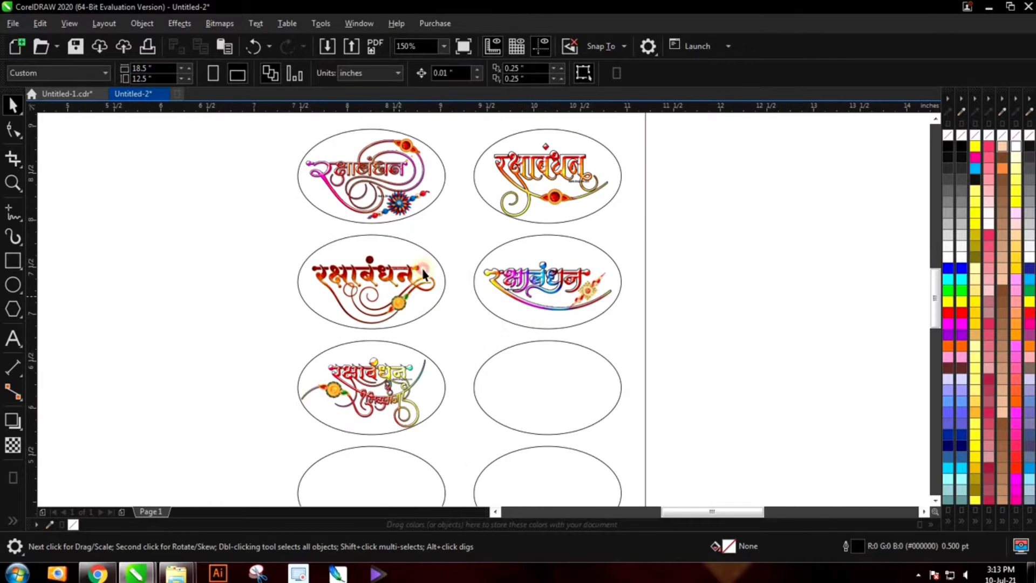
left_click(411, 300)
left_click_drag(251, 237, 445, 341)
key("ctrl+c")
key("ctrl+v")
left_click(616, 402, "shift")
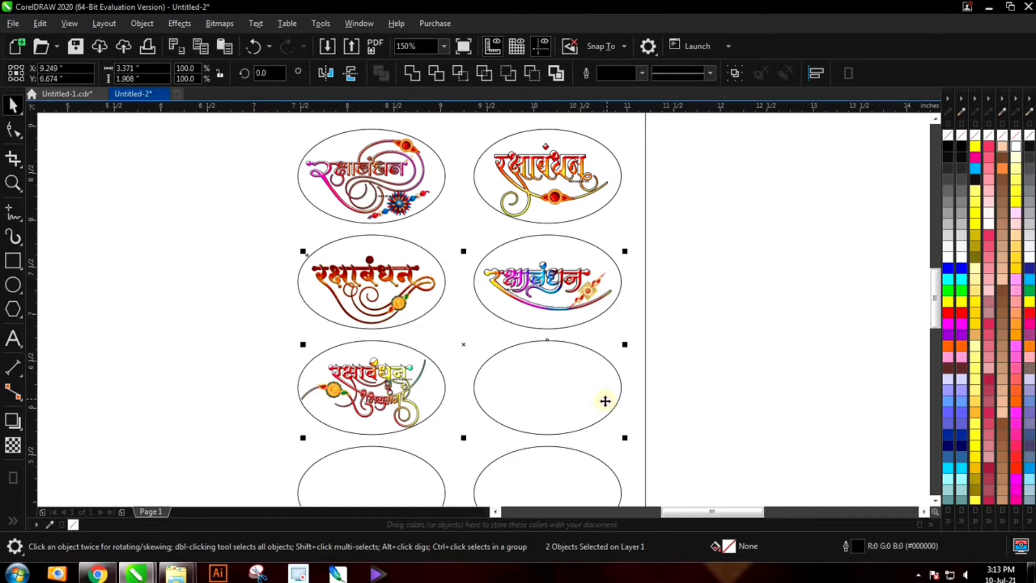
key("c")
key("e")
left_click(268, 398)
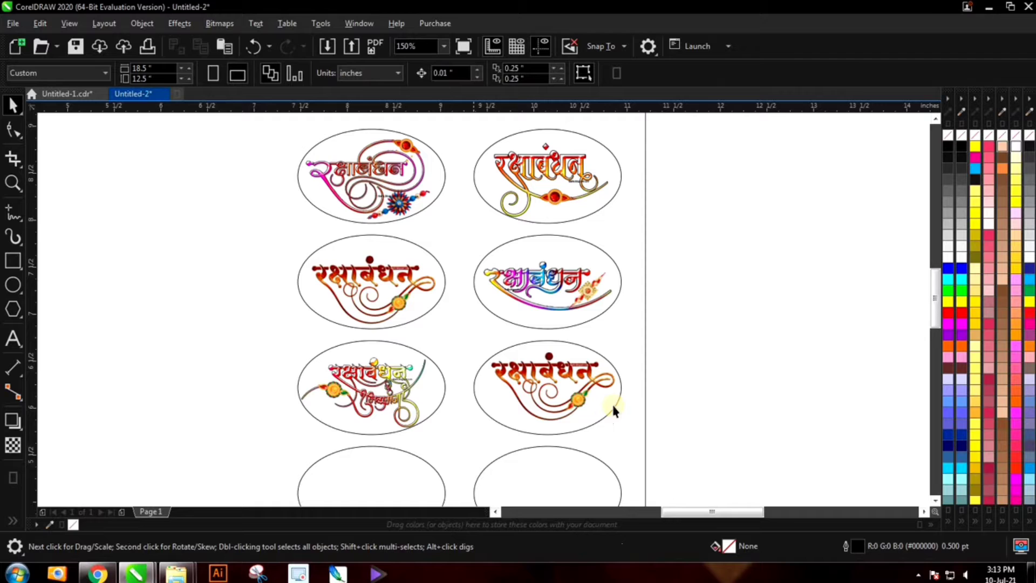
left_click(571, 386)
scroll(585, 416, "up", 2)
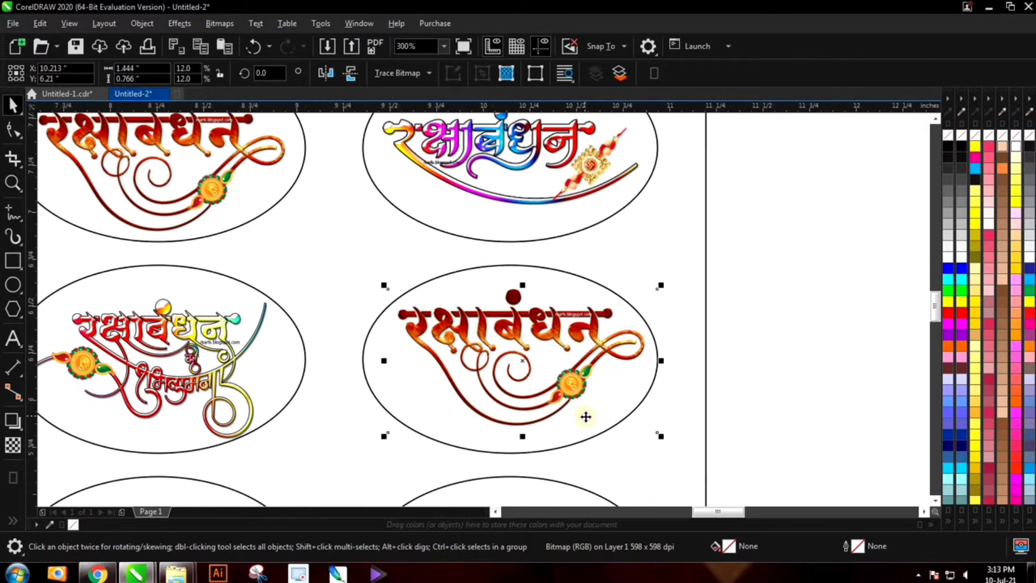
left_click_drag(585, 417, 585, 426)
Step: Delete the four empty ovals in the fourth and fifth rows
scroll(573, 337, "down", 4)
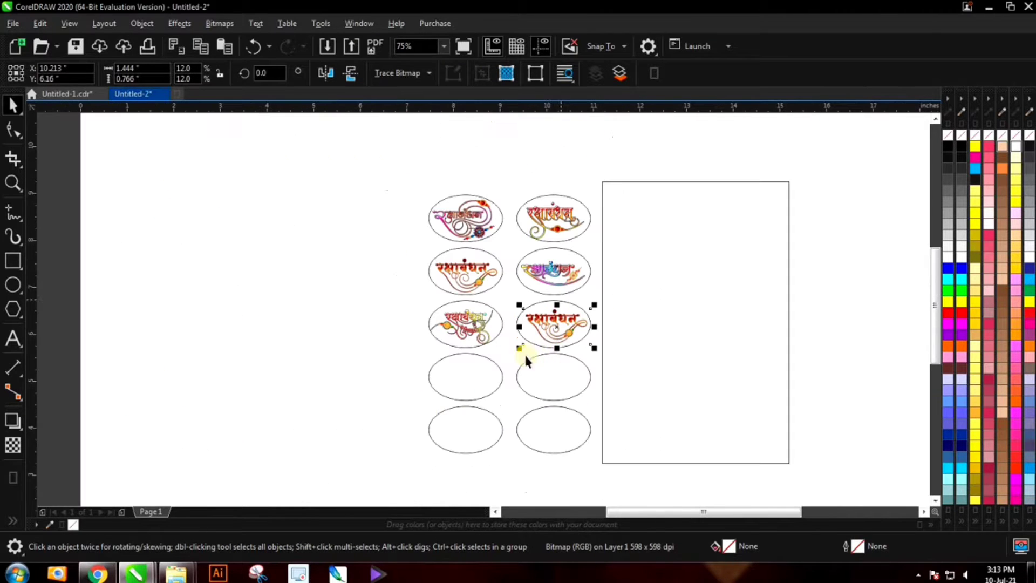
left_click_drag(400, 352, 615, 469)
key("Delete")
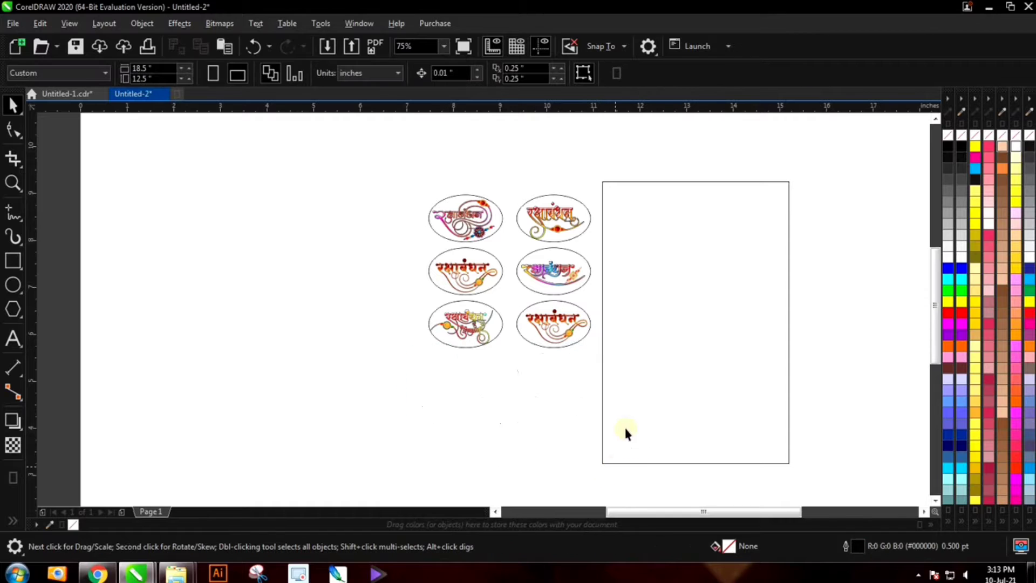
Step: Fill the 4 by 6 inch rectangle with pale yellow (PANTONE 2001 UP) and remove its outline
left_click(640, 334)
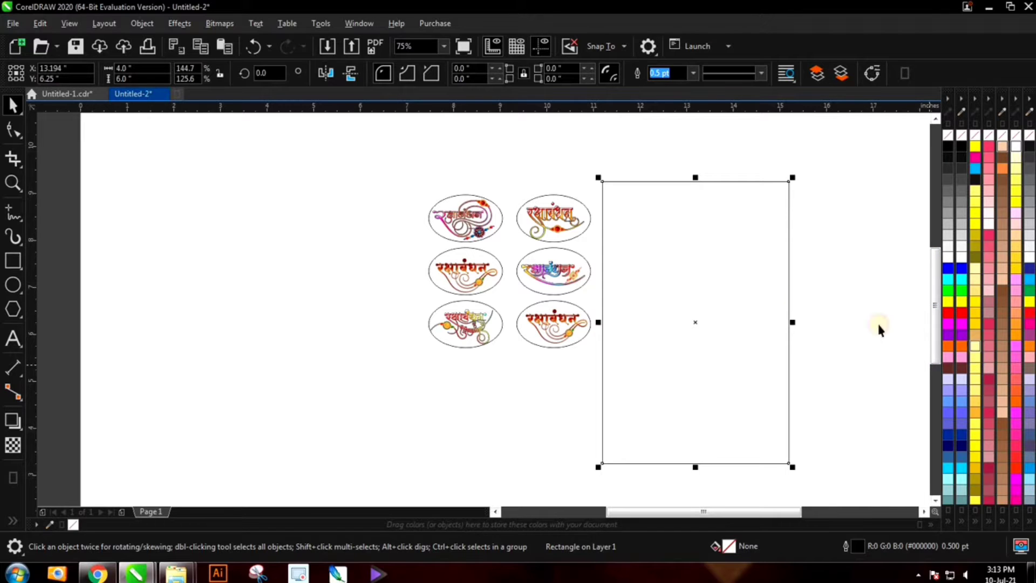
left_click_drag(879, 330, 660, 338)
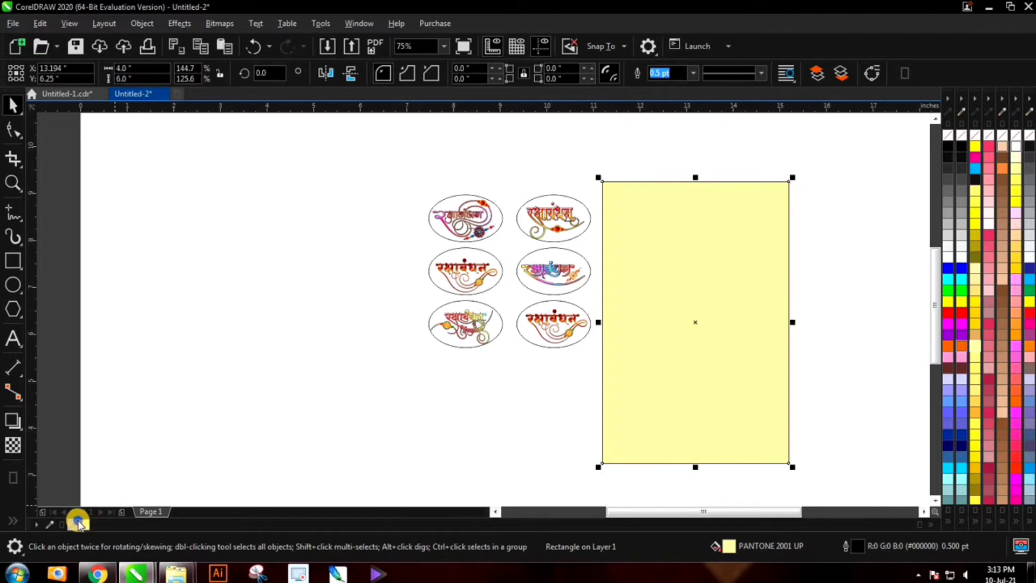
left_click(504, 286)
Step: Keep one set of the six stickers beside the sheet, and group the other set and center it horizontally on the yellow rectangle
left_click_drag(642, 157, 630, 172)
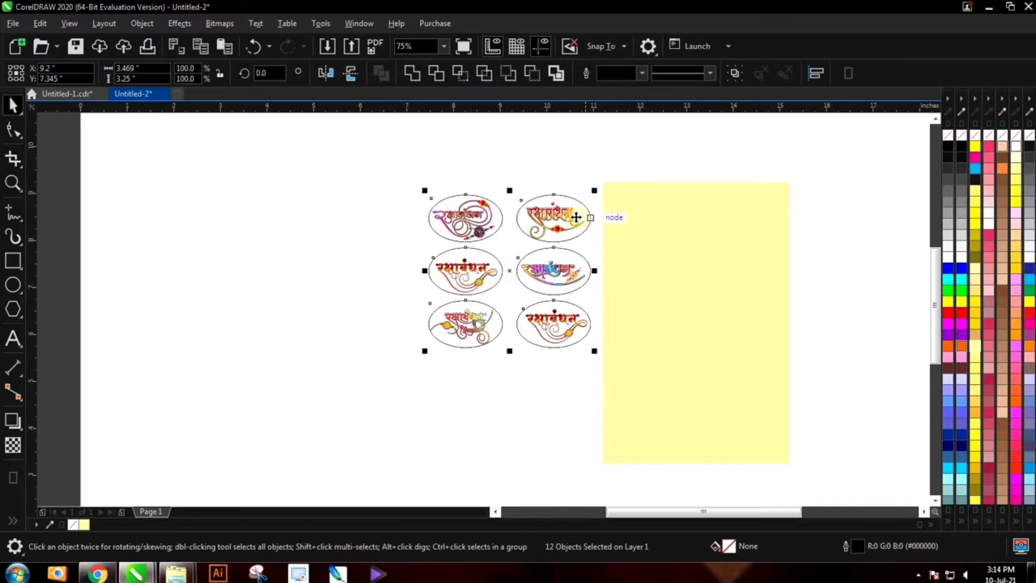
left_click_drag(588, 215, 346, 222)
left_click_drag(405, 162, 659, 384)
key("ctrl+g")
left_click(659, 383, "shift")
key("c")
left_click(523, 403)
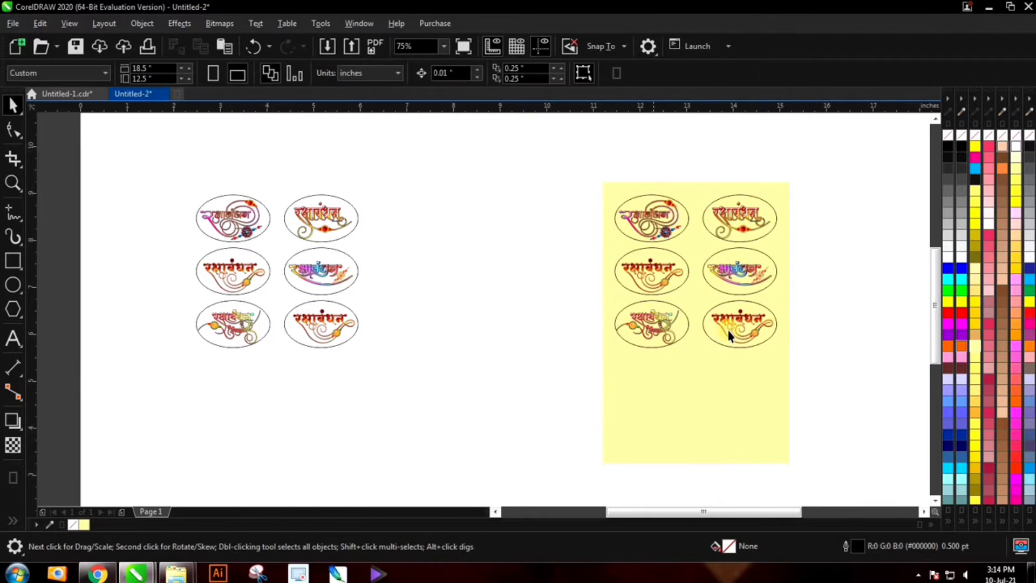
Step: Change the outlines of the sticker group on the yellow sheet from black to a near-white color
left_click(727, 330)
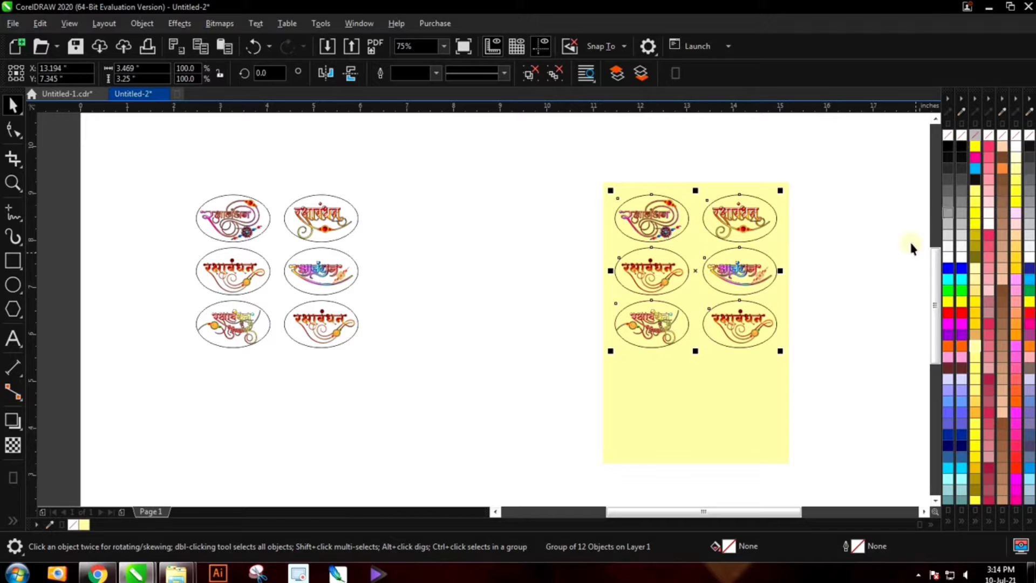
right_click(948, 246)
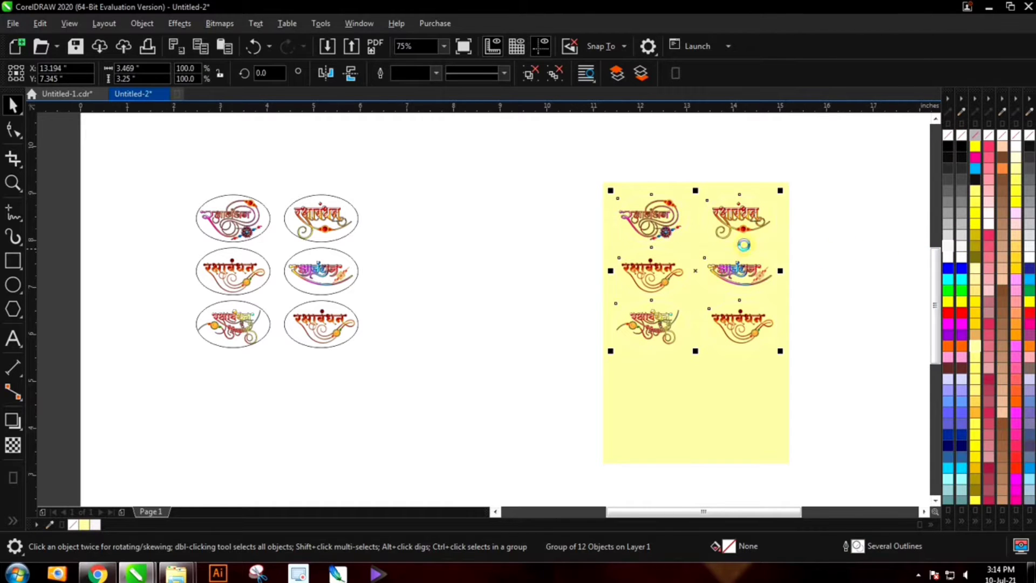
scroll(744, 244, "up", 2)
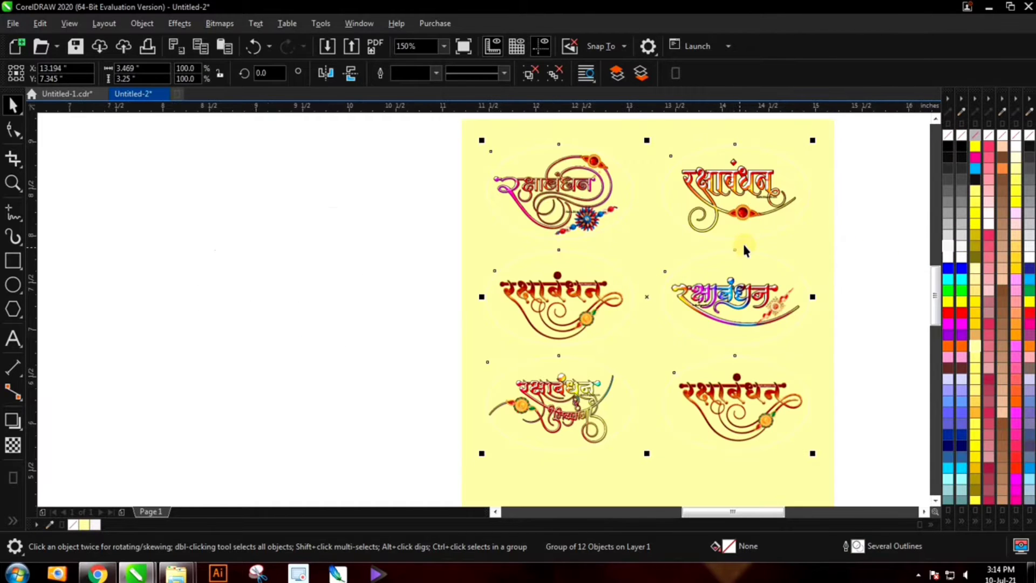
right_click(949, 253)
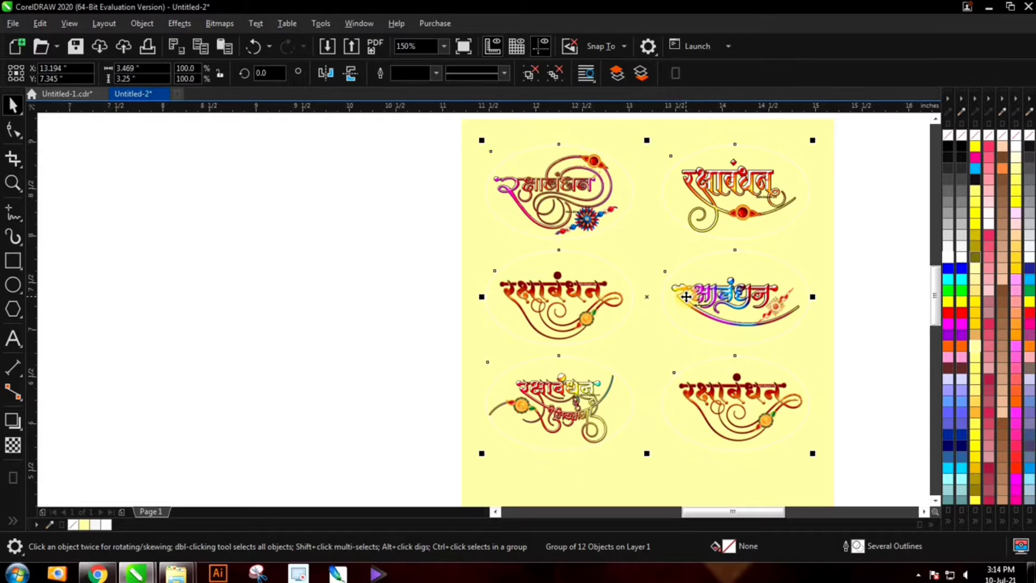
Step: Move the spare set of six black-outlined stickers closer to the yellow sheet
scroll(686, 297, "down", 2)
left_click(829, 276)
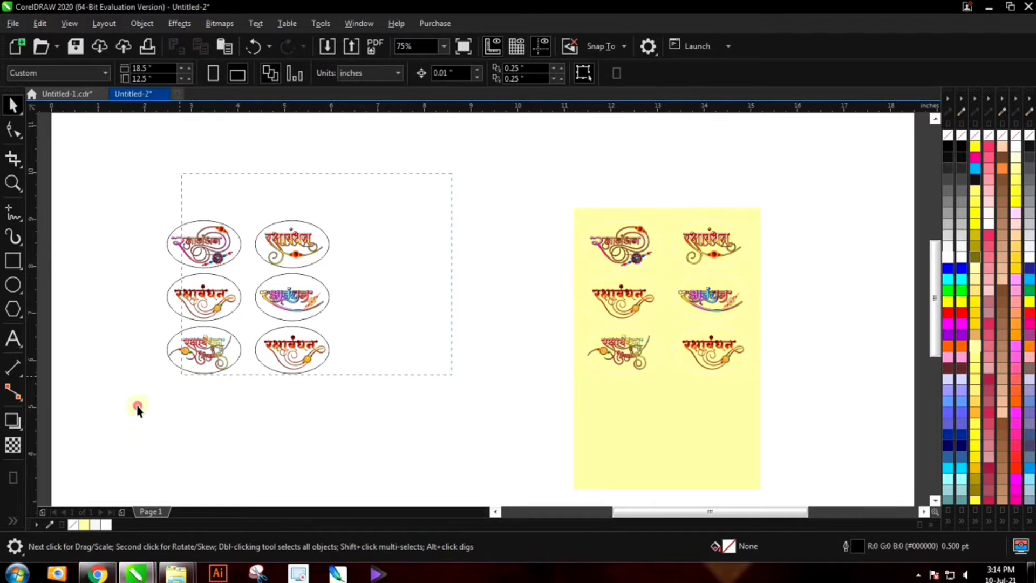
left_click_drag(344, 414, 346, 414)
left_click_drag(316, 306, 483, 306)
left_click(483, 390)
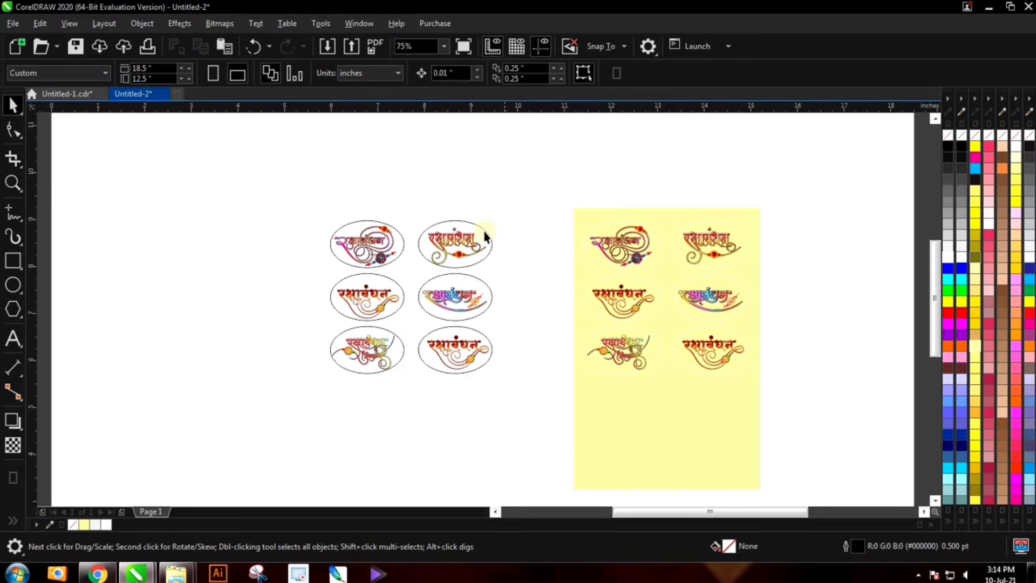
Step: Delete the lettering artwork from the top-left and bottom-right ovals of the spare sticker set
left_click(464, 242)
left_click(372, 243, "shift")
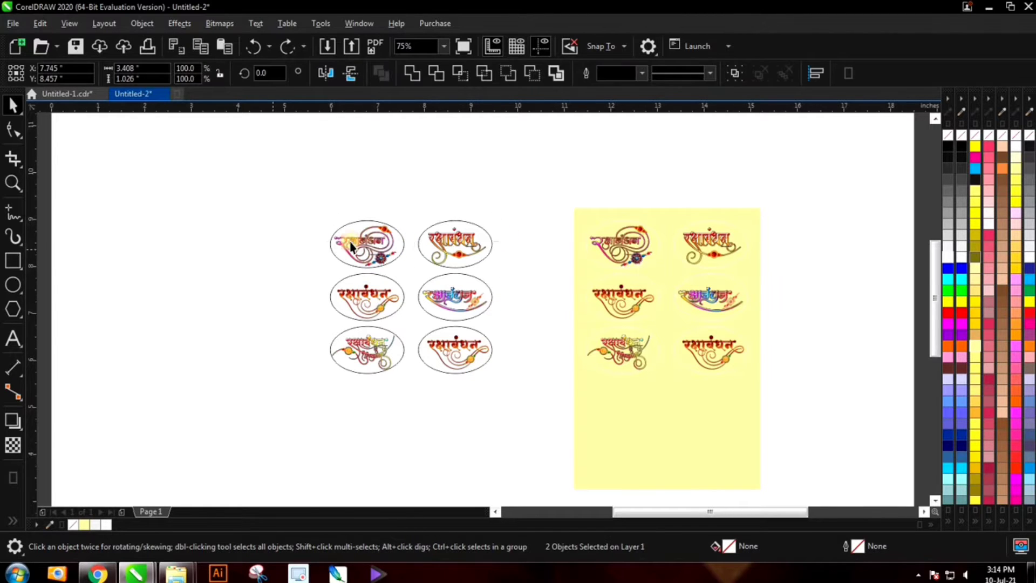
left_click(354, 244)
key("Delete")
left_click(370, 291)
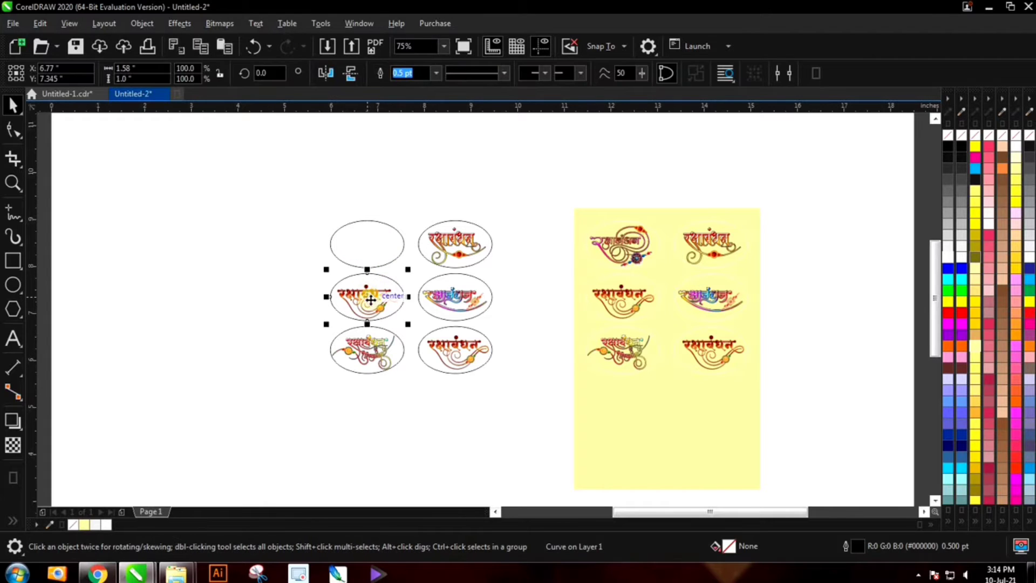
left_click(458, 298)
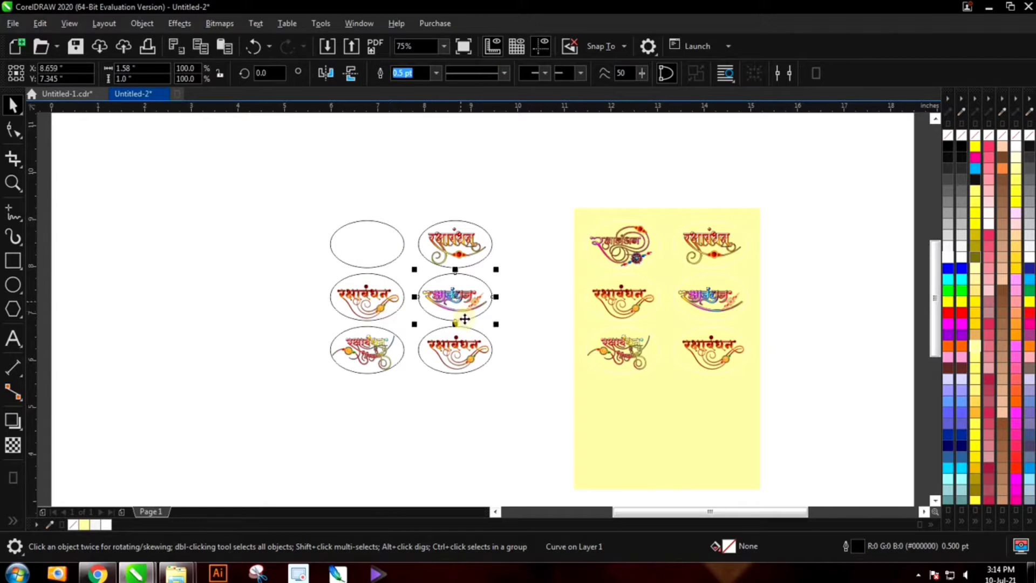
left_click(465, 349)
key("Delete")
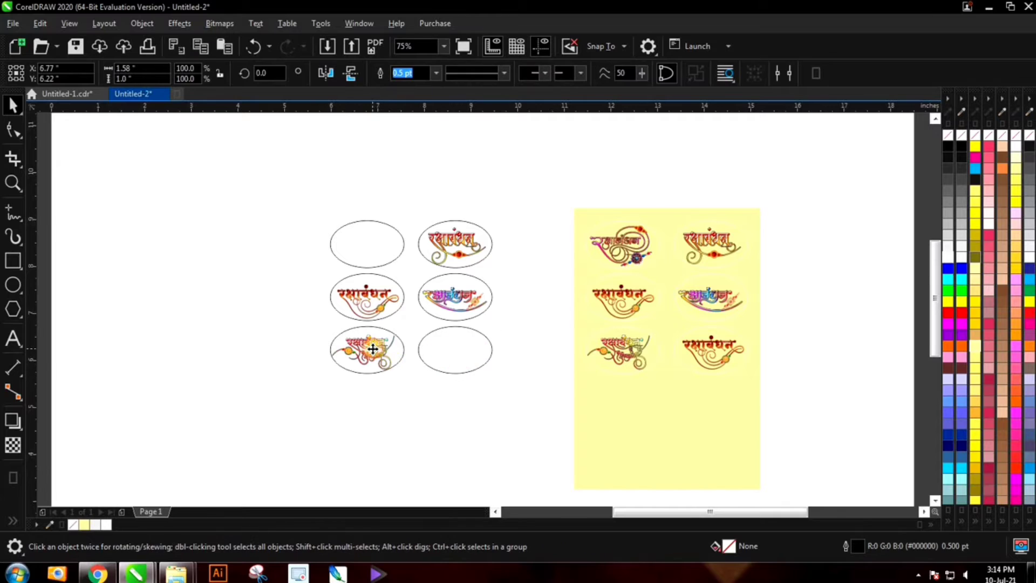
Step: Remove the remaining lettering artwork from the spare sticker set, keeping only its six black oval outlines
left_click(387, 362)
left_click(372, 308, "shift")
left_click(462, 299, "shift")
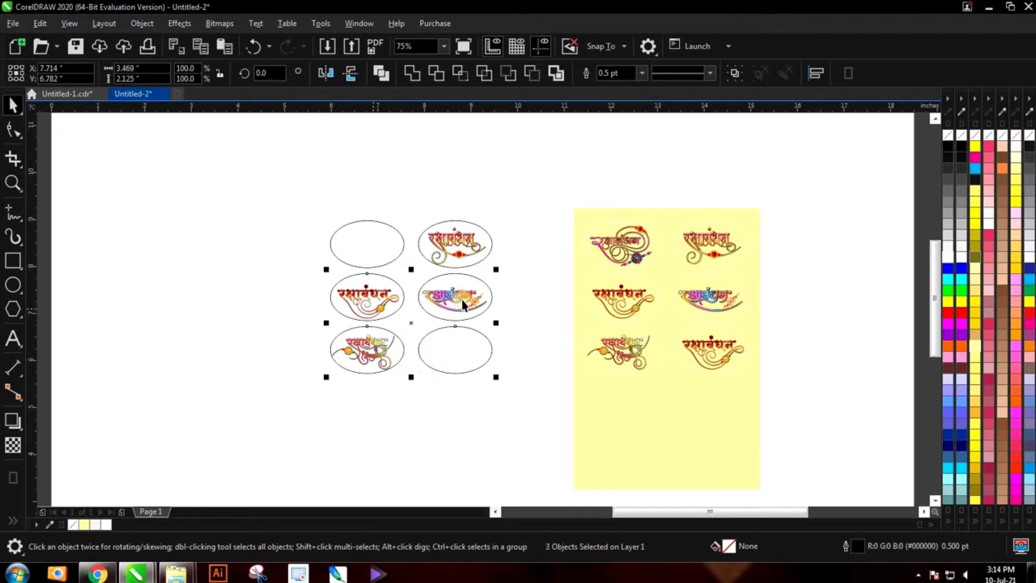
left_click(449, 245, "shift")
left_click(375, 245, "shift")
key("Delete")
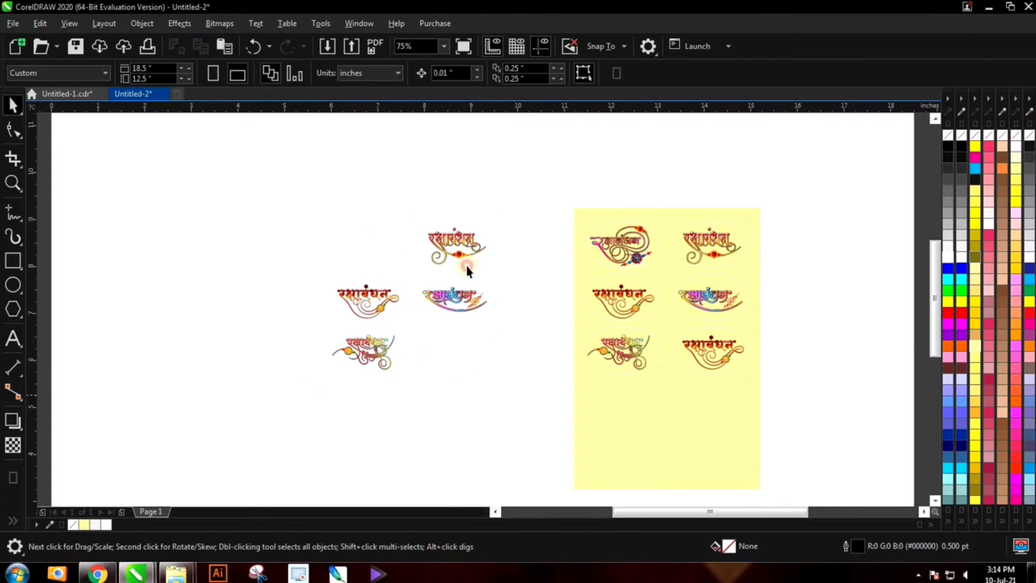
left_click_drag(308, 394, 531, 188)
key("Delete")
key("ctrl+z")
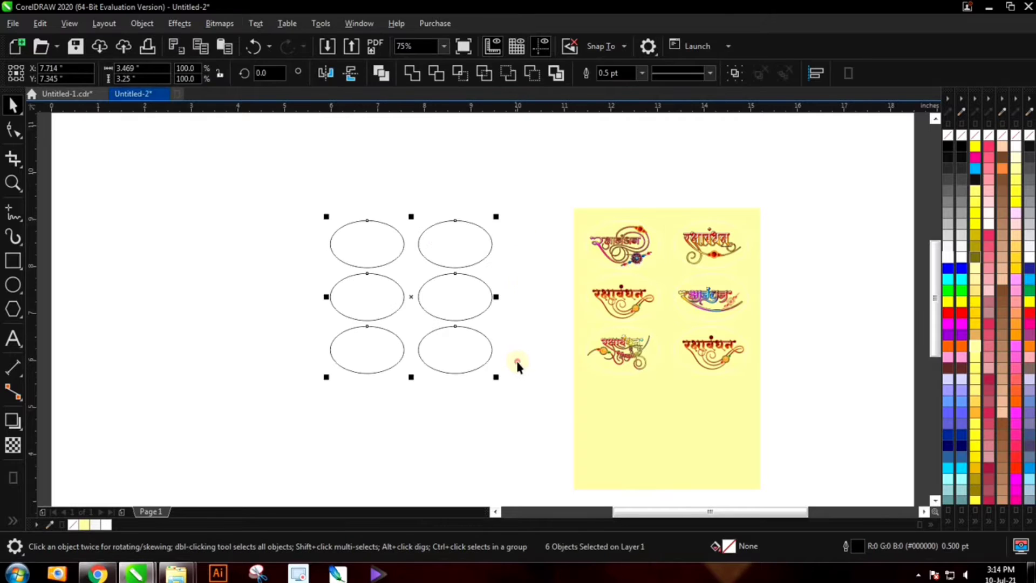
Step: Copy the 4 by 6 inch yellow rectangle and center it horizontally on the six empty ovals
left_click(516, 364)
left_click_drag(620, 421, 572, 423)
left_click_drag(303, 432, 504, 167)
left_click(420, 74)
left_click(490, 395)
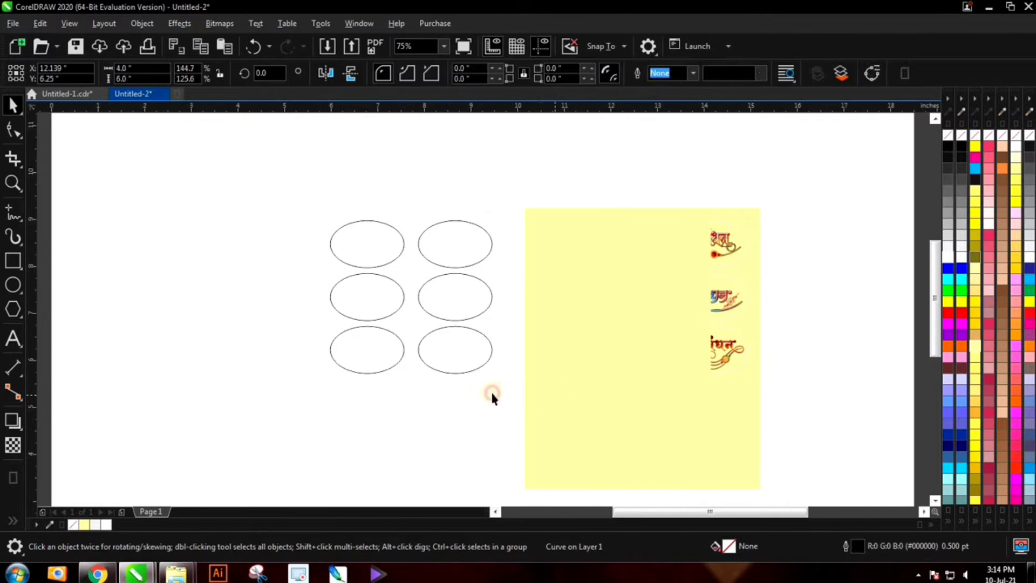
left_click(456, 356)
key("c")
left_click(252, 419)
left_click(402, 399)
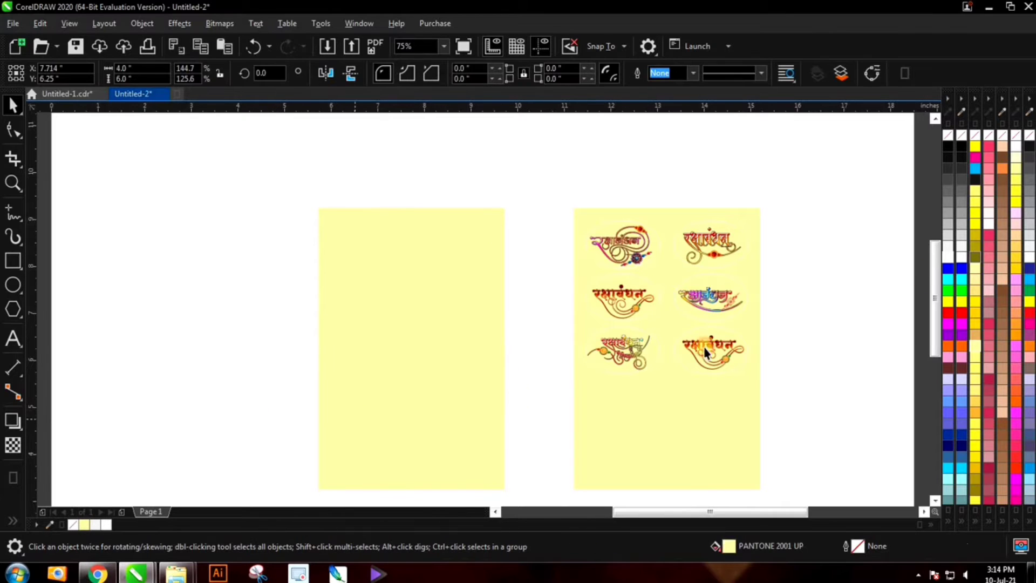
Step: Remove the yellow fill from the copied rectangle and give it a 0.5 pt black outline
left_click(962, 136)
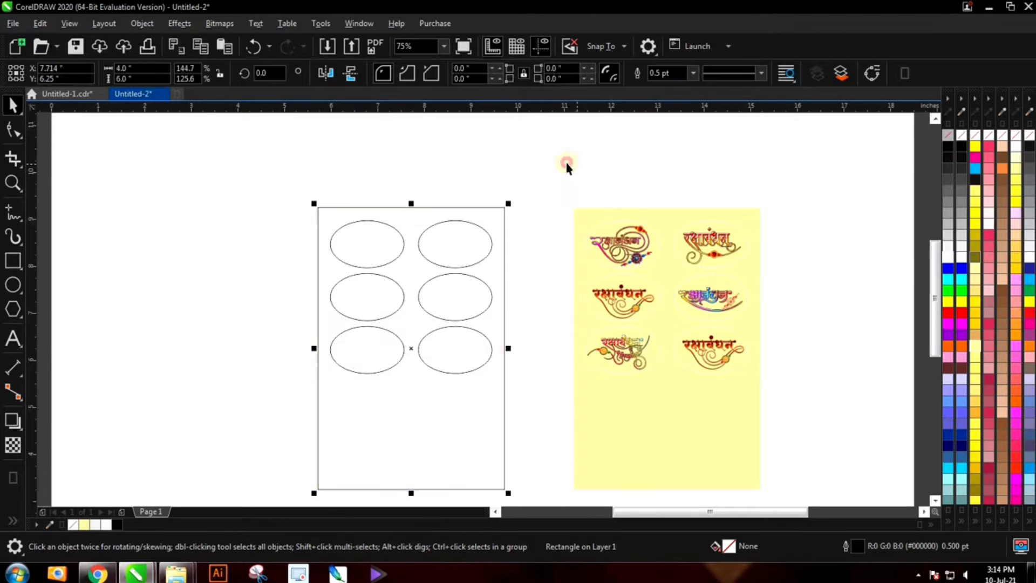
left_click(534, 213)
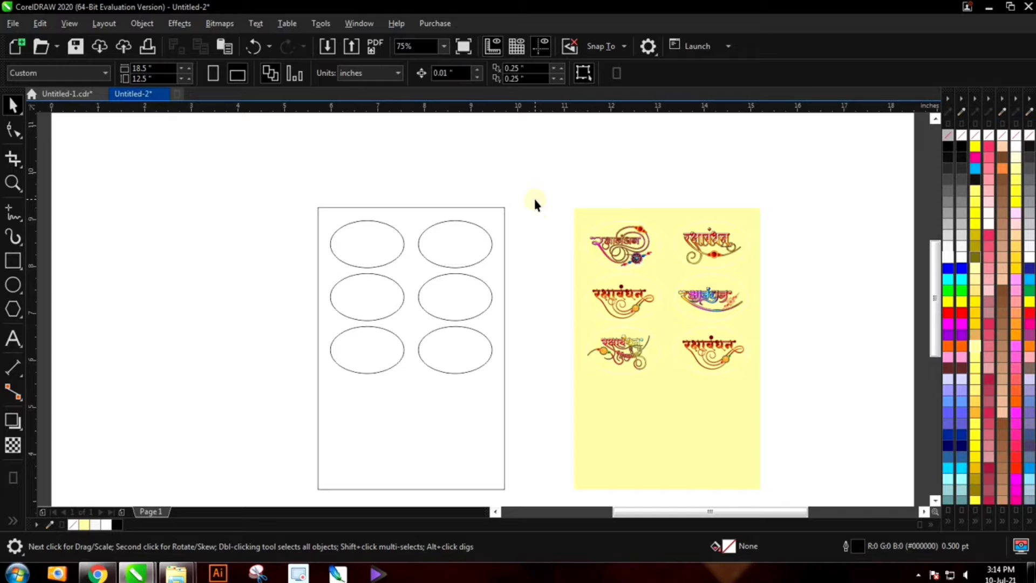
scroll(498, 196, "down", 2)
scroll(498, 203, "up", 2)
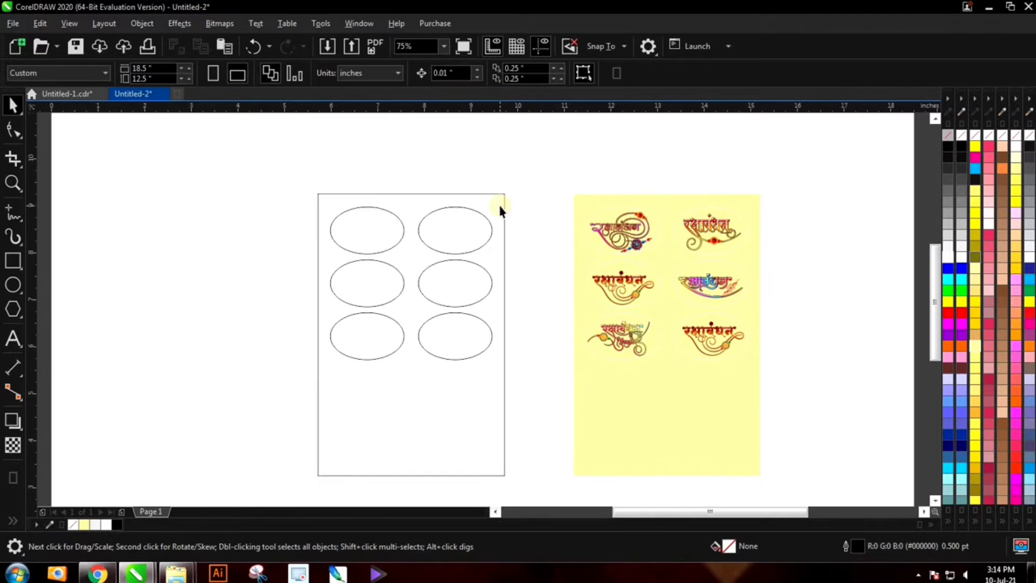
key("ctrl+s")
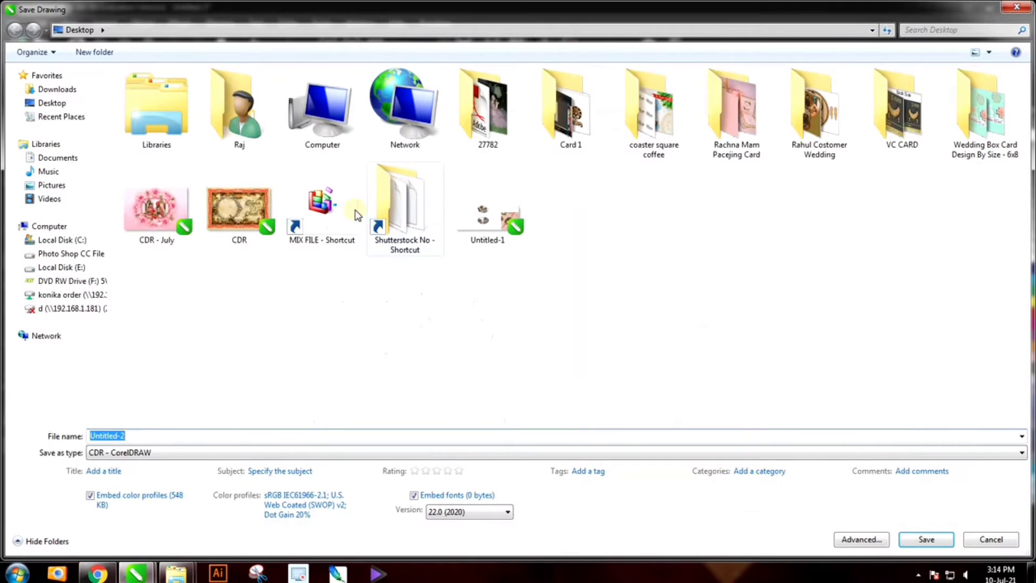
left_click(60, 104)
key("Escape")
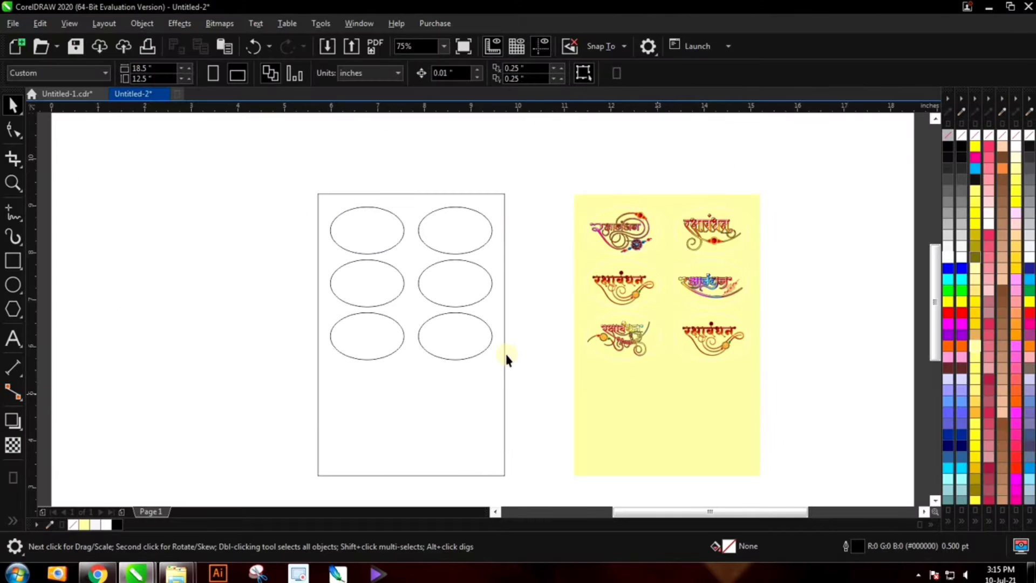
left_click(16, 46)
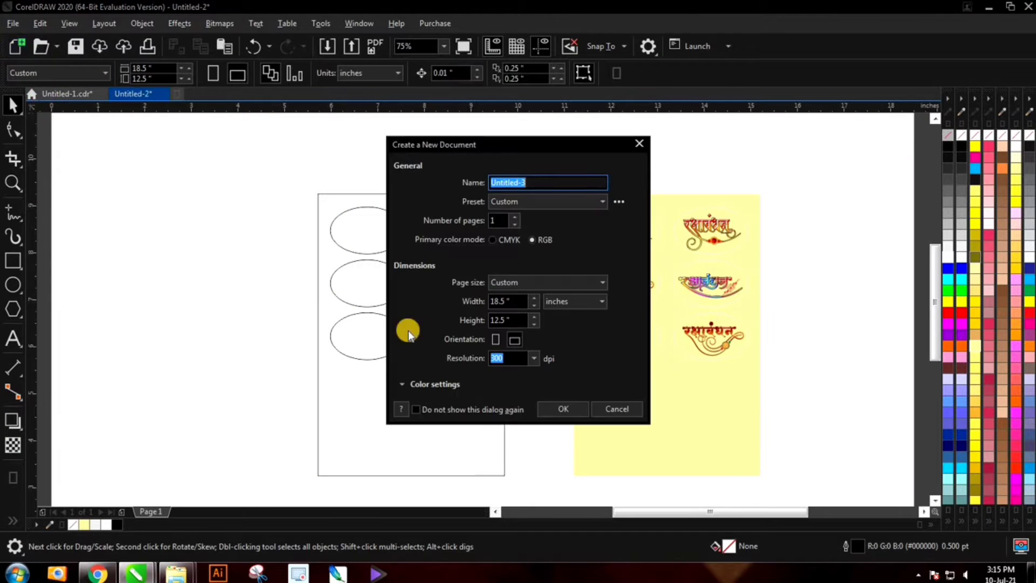
left_click(617, 408)
Step: Save the drawing as CDR in the Rakhi CDR folder on the desktop
key("ctrl+s")
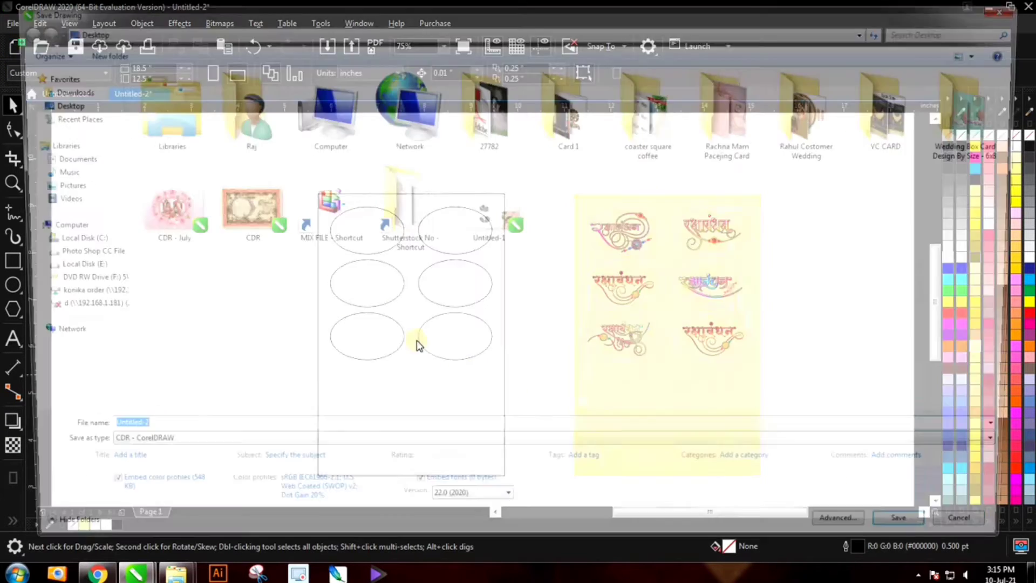
type("CDR")
key("Return")
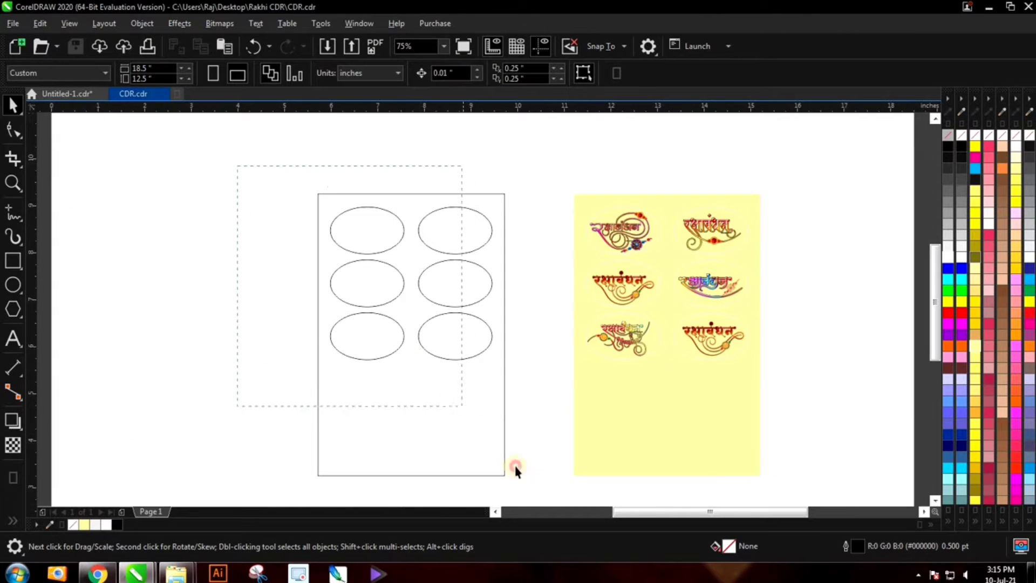
Step: Export only the outlined rectangle and its six ovals as Laser Cutting.pdf, with the page size defined by the selected objects
left_click_drag(516, 471, 532, 491)
key("ctrl+shift+s")
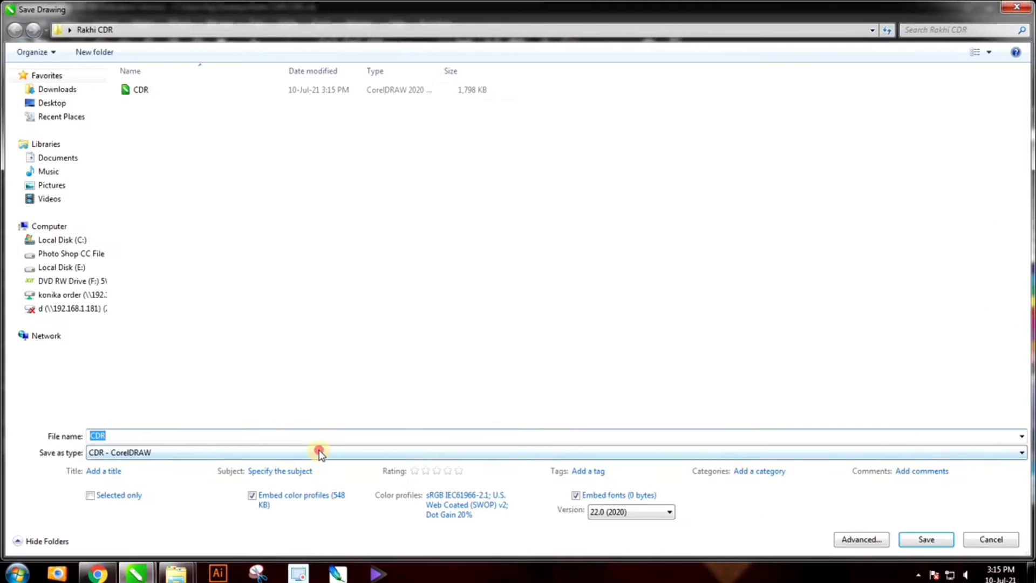
left_click(319, 452)
key("Down")
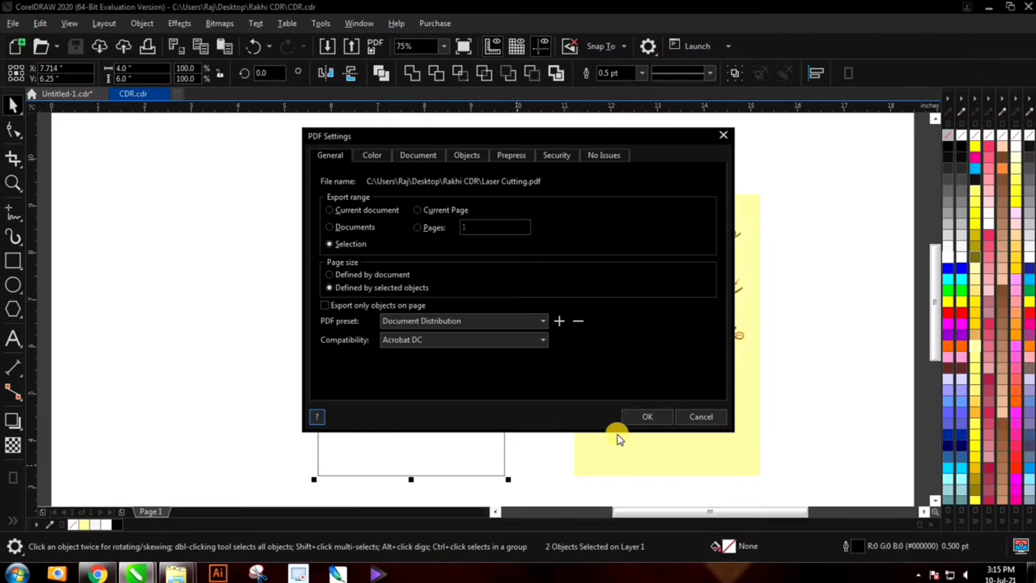
left_click(632, 416)
left_click(247, 366)
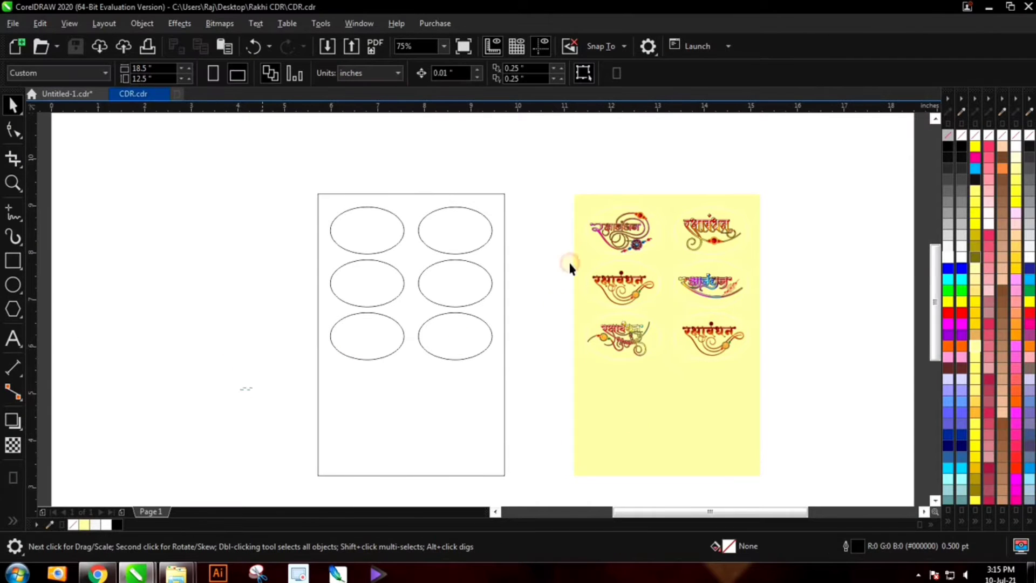
left_click(498, 249)
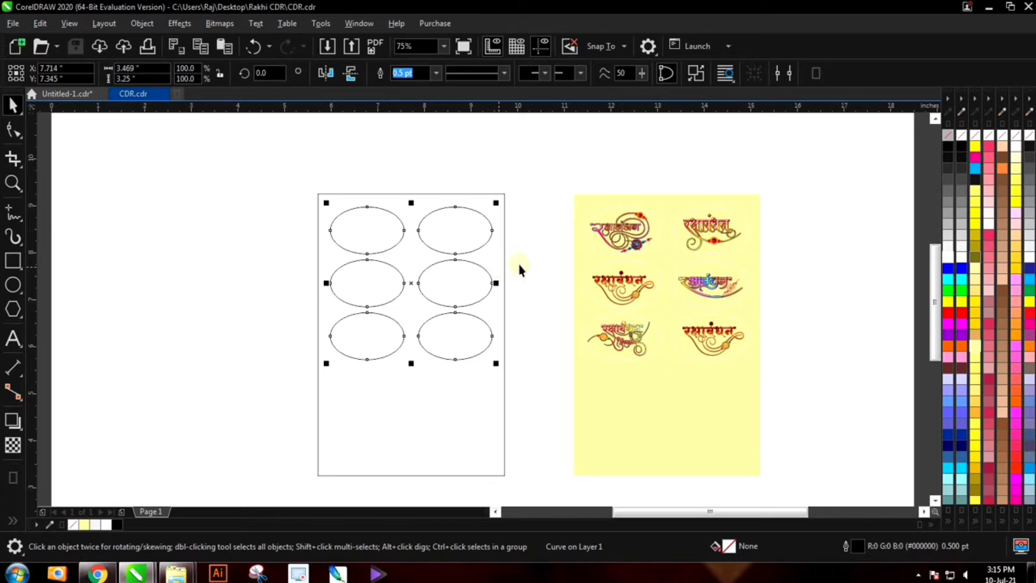
left_click(519, 266)
left_click_drag(527, 245, 345, 357)
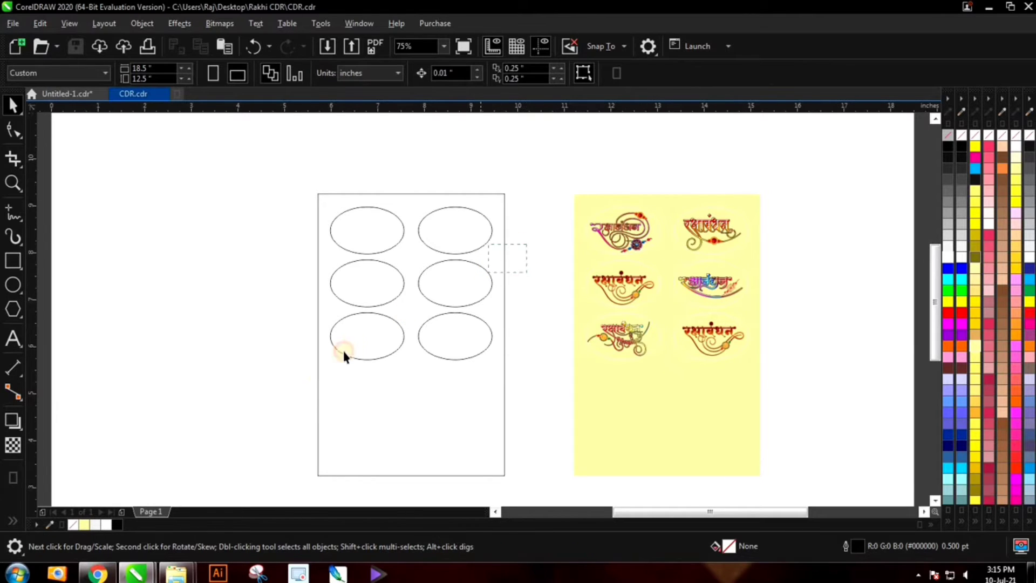
left_click(425, 363)
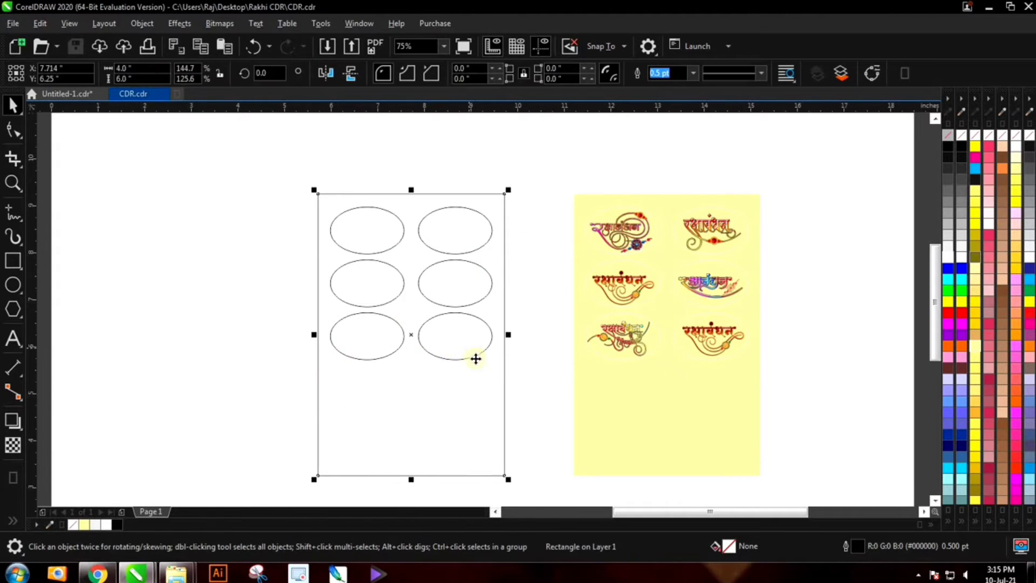
left_click_drag(544, 246, 354, 389)
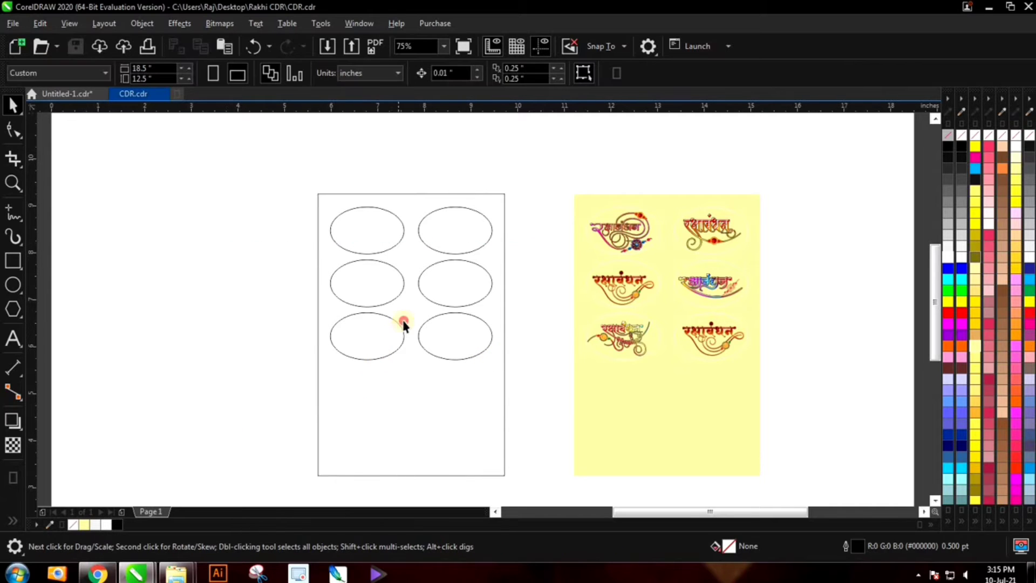
left_click_drag(404, 323, 427, 279)
key("ctrl+z")
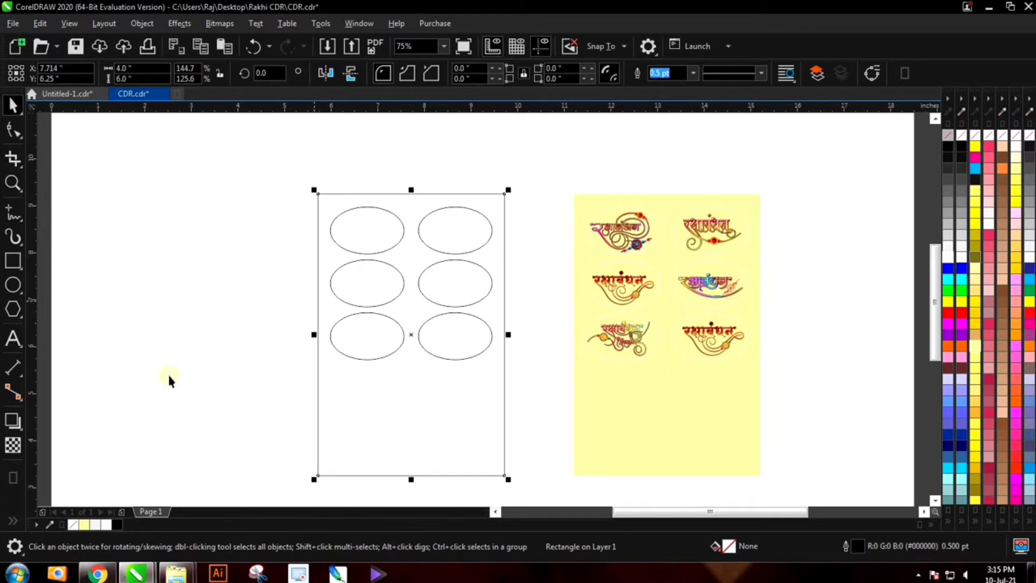
Step: Break the combined ovals apart and copy four of them downward as two more rows inside the outlined rectangle
left_click_drag(243, 432, 262, 375)
key("ctrl+l")
key("ctrl+k")
left_click_drag(411, 308, 423, 414)
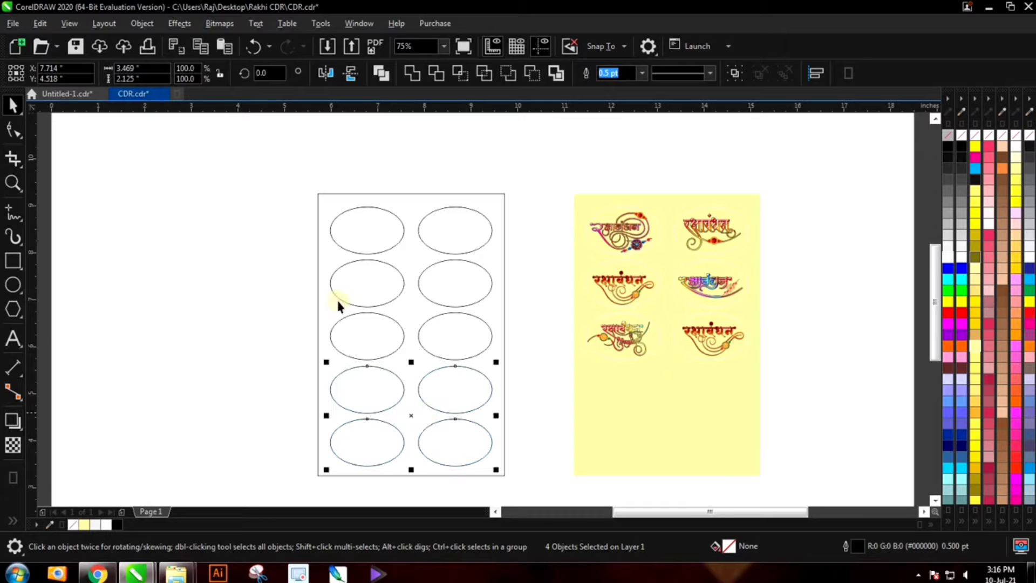
Step: Export the outlined rectangle with all ten ovals as Laser Cutting.pdf, replacing the existing file, and save the drawing
left_click_drag(268, 165, 529, 470)
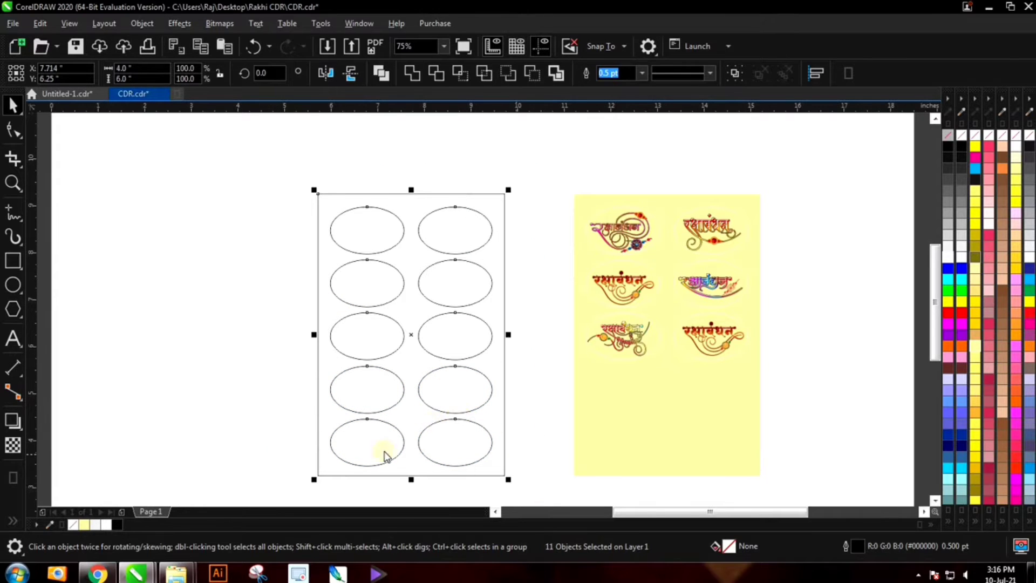
key("ctrl+e")
key("Return")
left_click(562, 289)
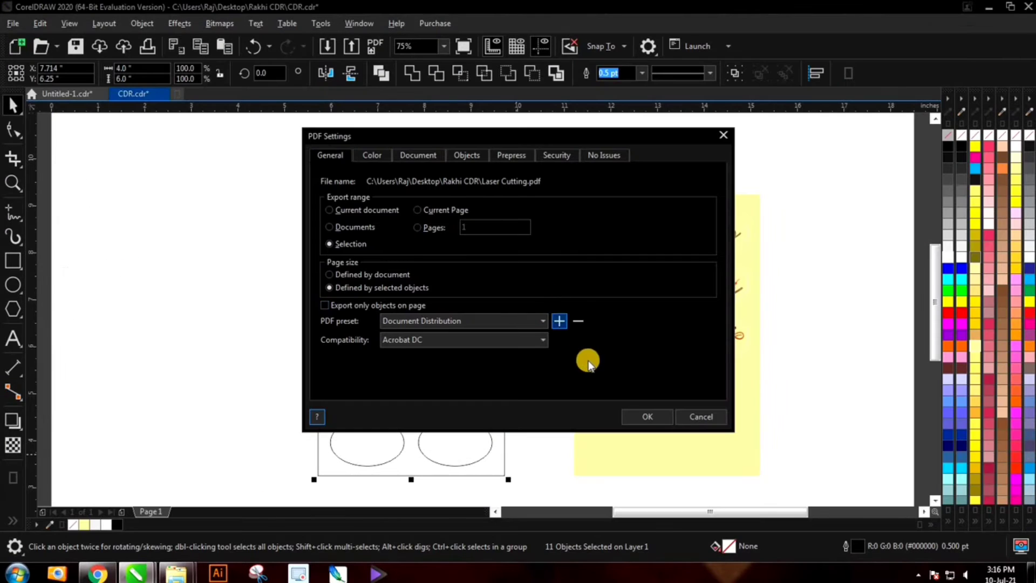
left_click(642, 416)
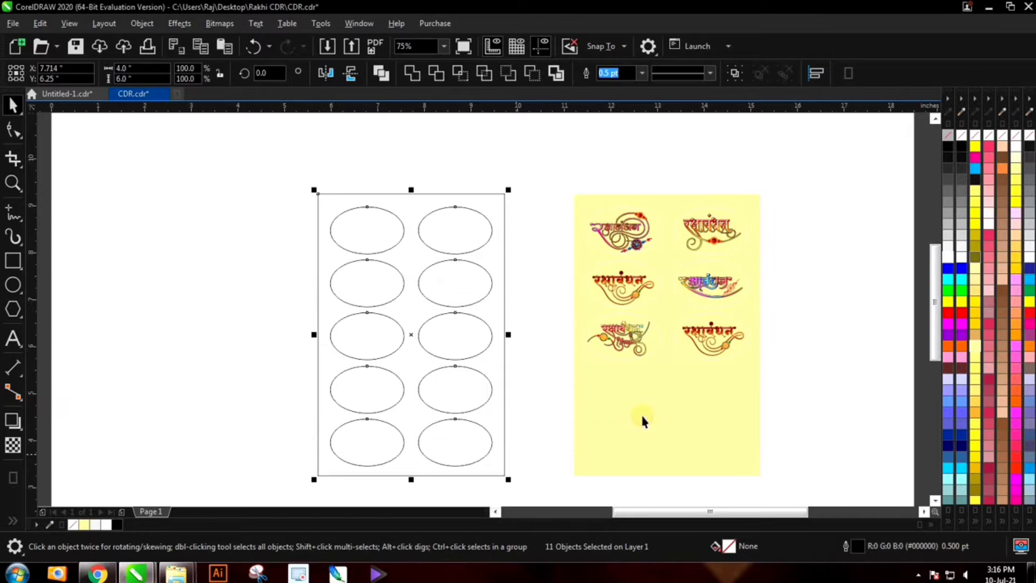
left_click(540, 368)
Step: Add the label "Size 4x6 Photo Print" in 24 pt Arial above the yellow sticker sheet
scroll(445, 300, "down", 2)
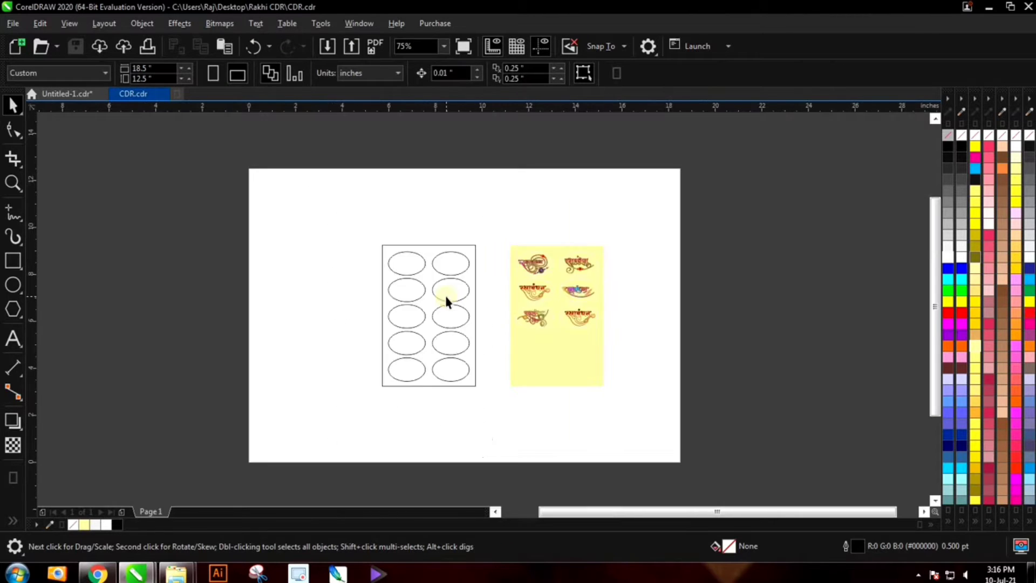
scroll(574, 307, "up", 2)
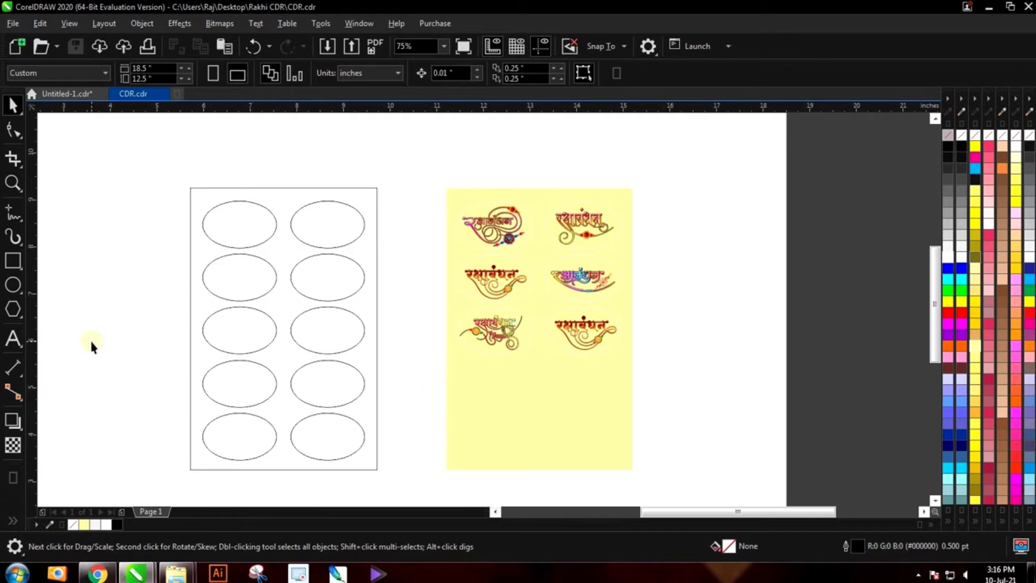
left_click(13, 338)
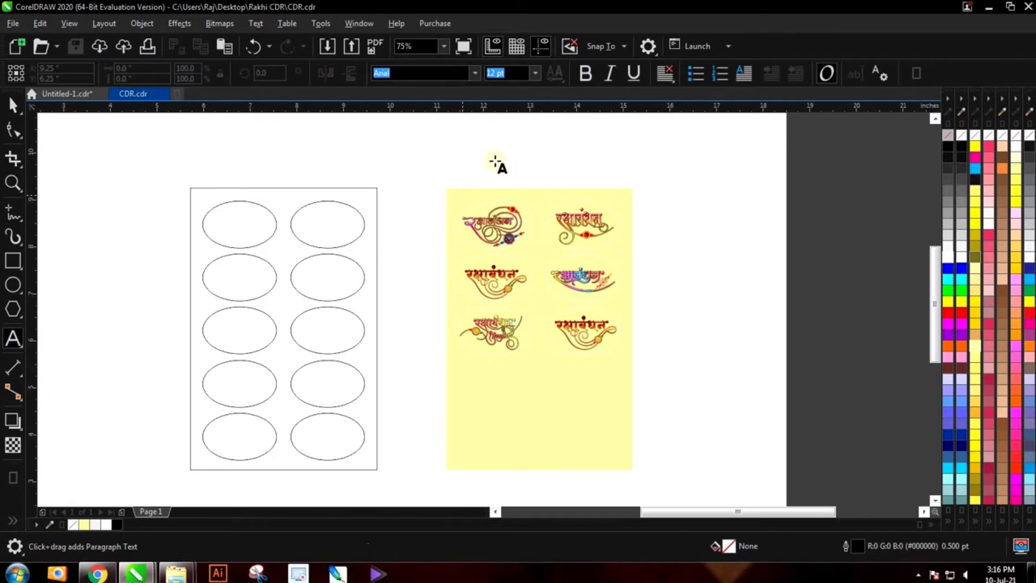
left_click(495, 160)
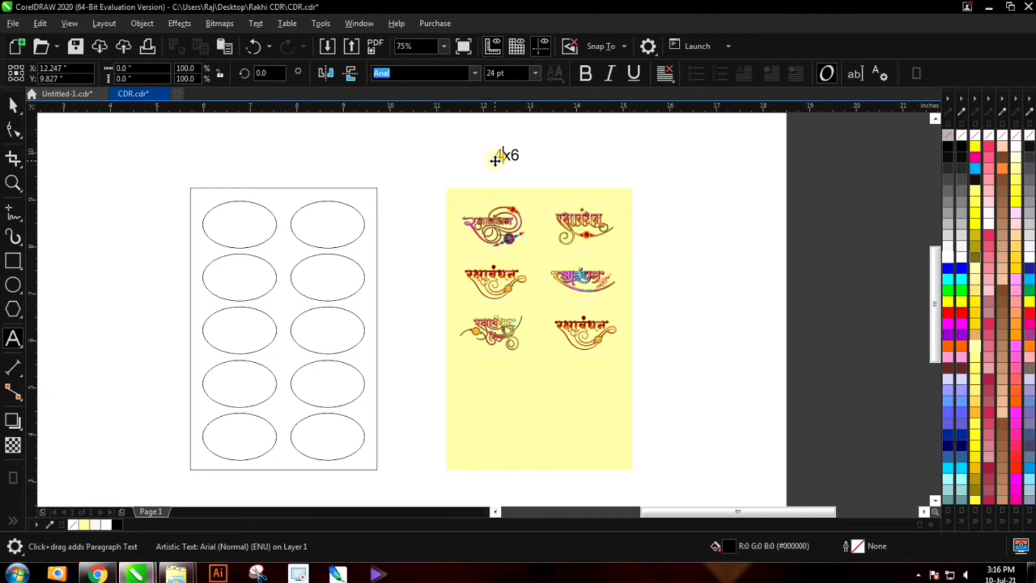
type("Size")
key("End")
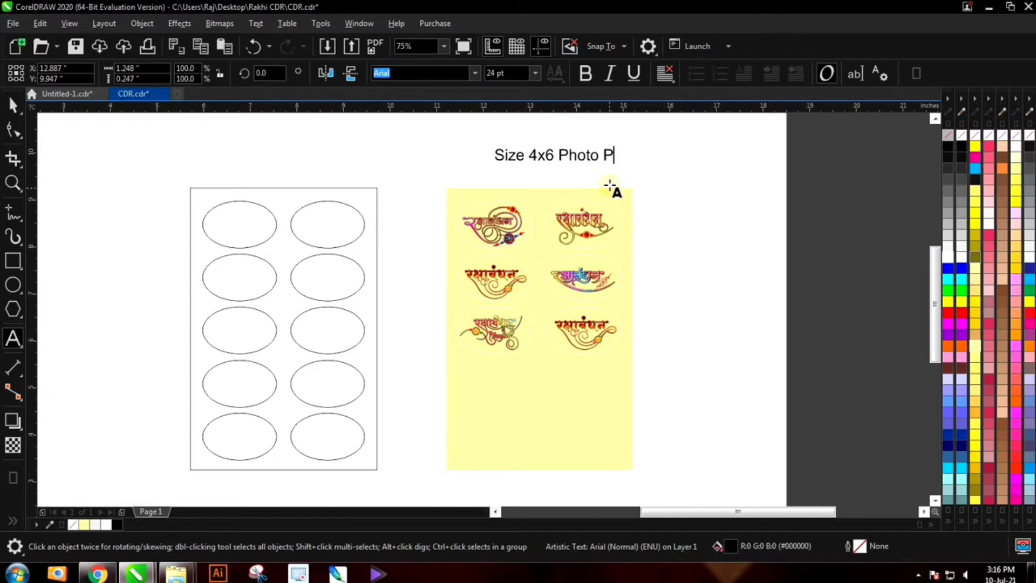
key("ctrl+space")
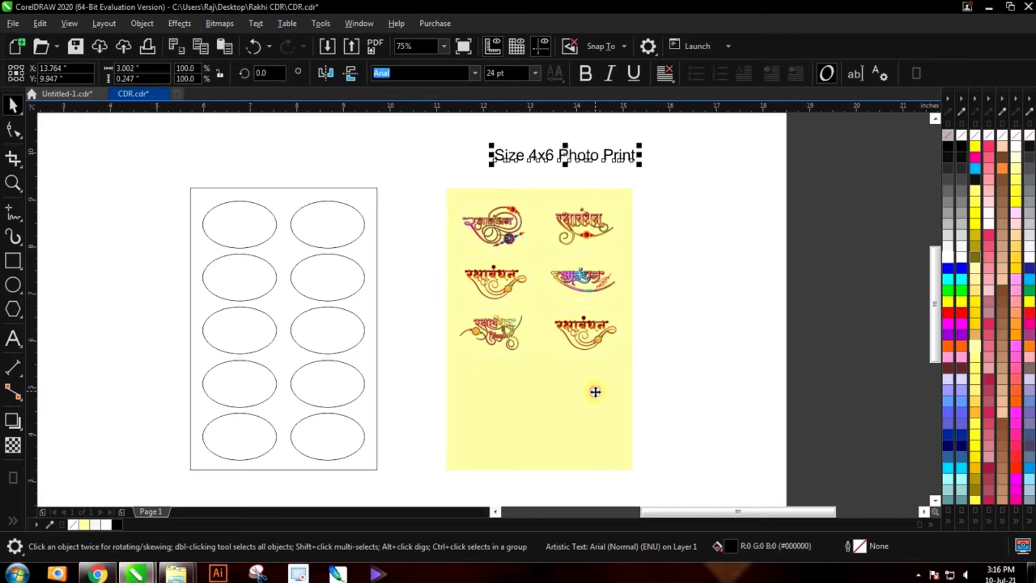
Step: Centre the "Size 4x6 Photo Print" label horizontally over the yellow sheet and move it down closer to the sheet's upper edge
left_click(596, 392, "shift")
key("c")
left_click(635, 240)
left_click_drag(567, 173, 565, 187)
left_click(289, 210)
Step: Duplicate the "Size 4x6 Photo Print" label and centre the copy horizontally above the outlined oval rectangle
left_click(505, 168)
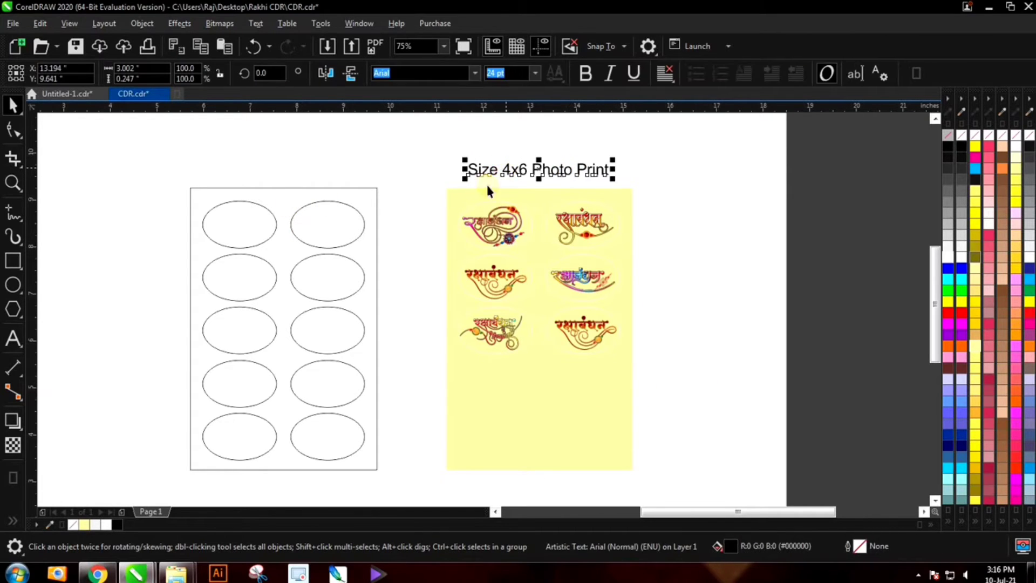
key("ctrl+c")
key("ctrl+v")
left_click(372, 254, "shift")
key("c")
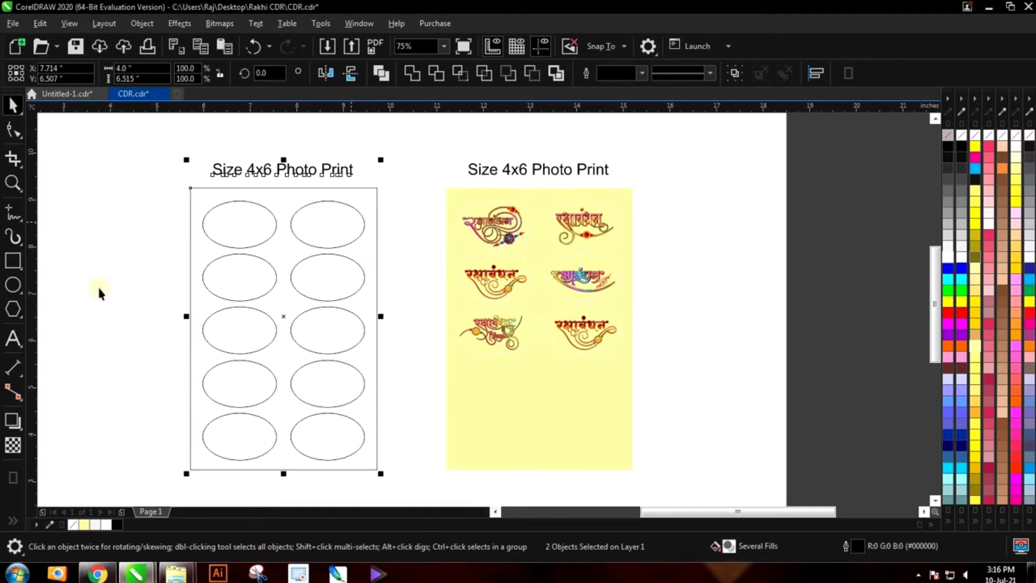
Step: Change the copied label's text to "Laser Cutting" and centre it horizontally over the outlined rectangle
left_click(18, 339)
left_click(324, 167)
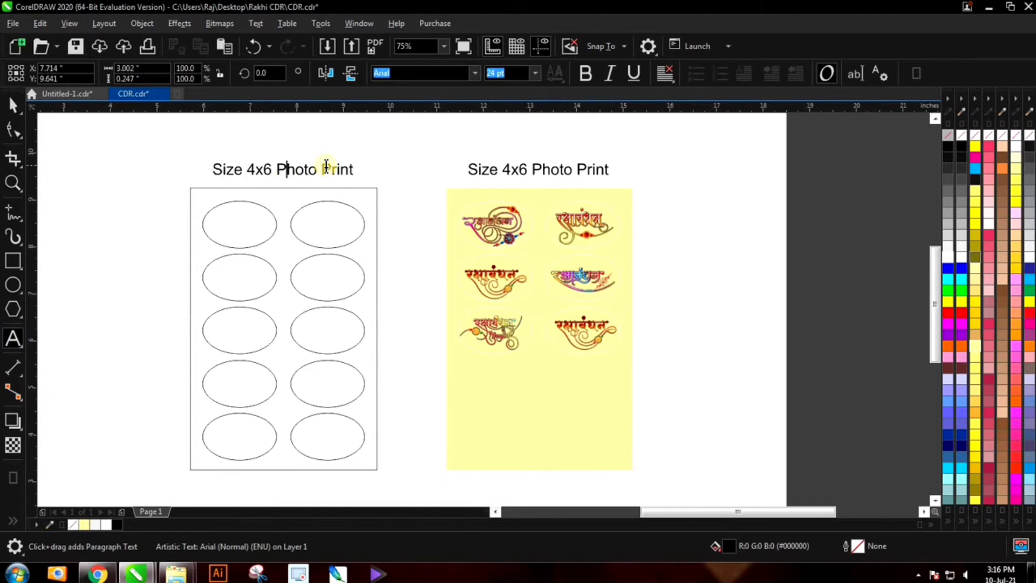
key("ctrl+a")
type("Las")
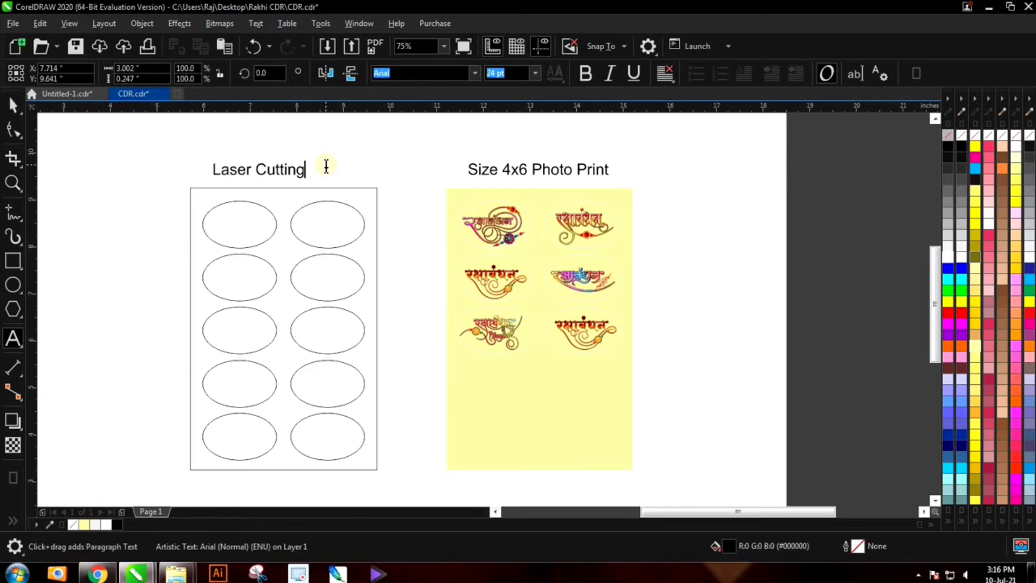
key("ctrl+space")
left_click(350, 193, "shift")
key("c")
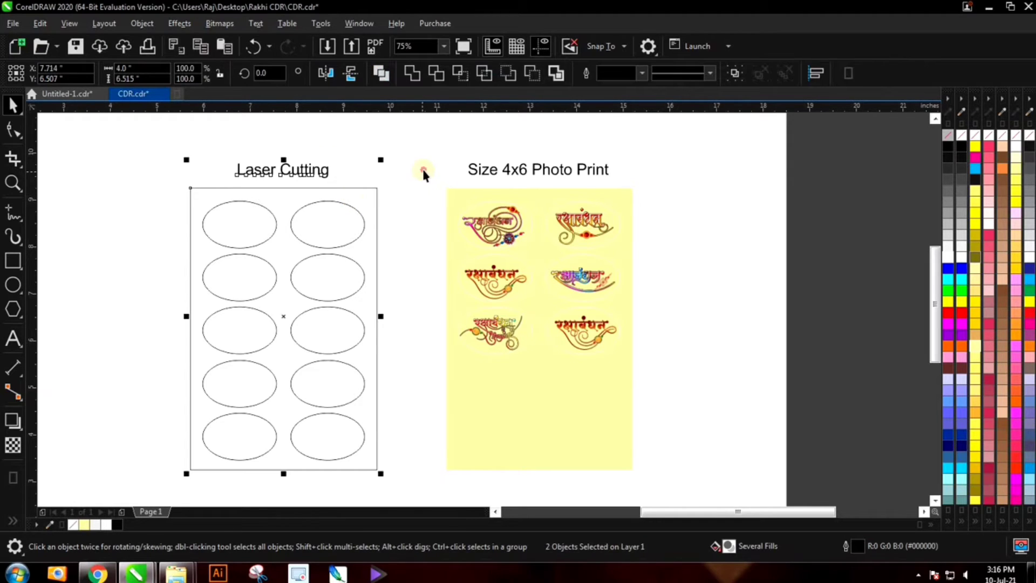
key("Escape")
left_click(300, 173)
key("F8")
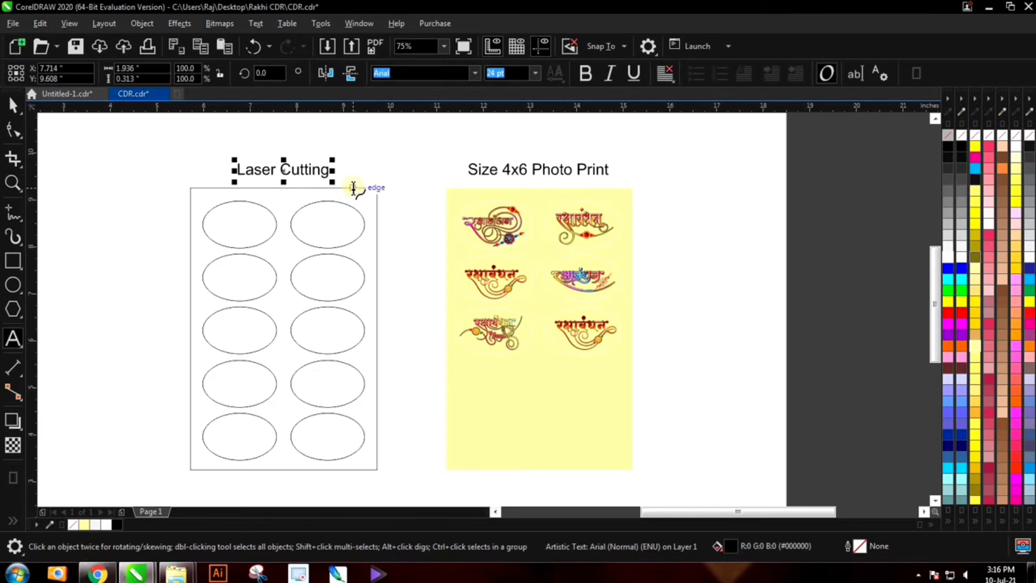
left_click(238, 169)
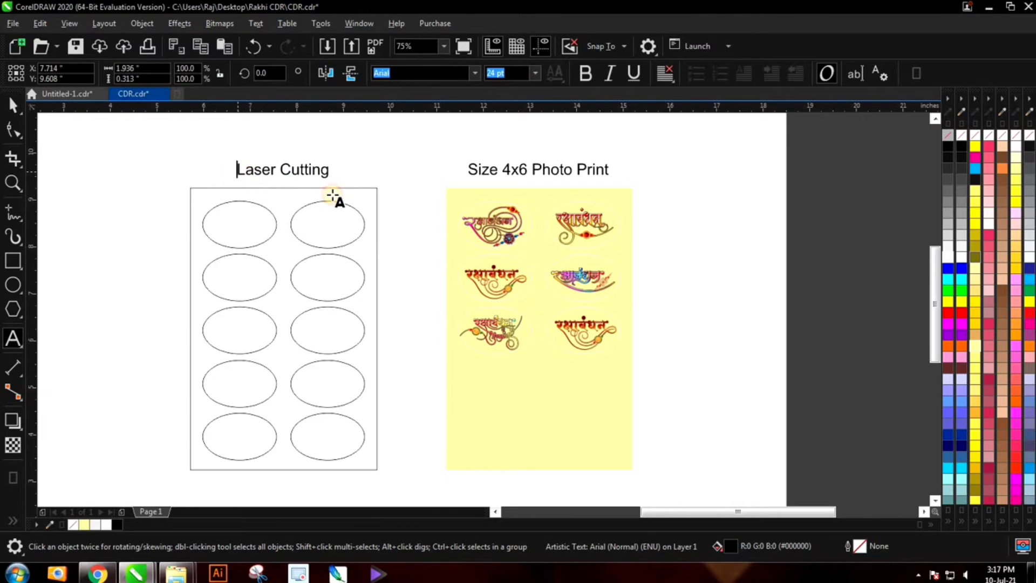
key("ctrl+space")
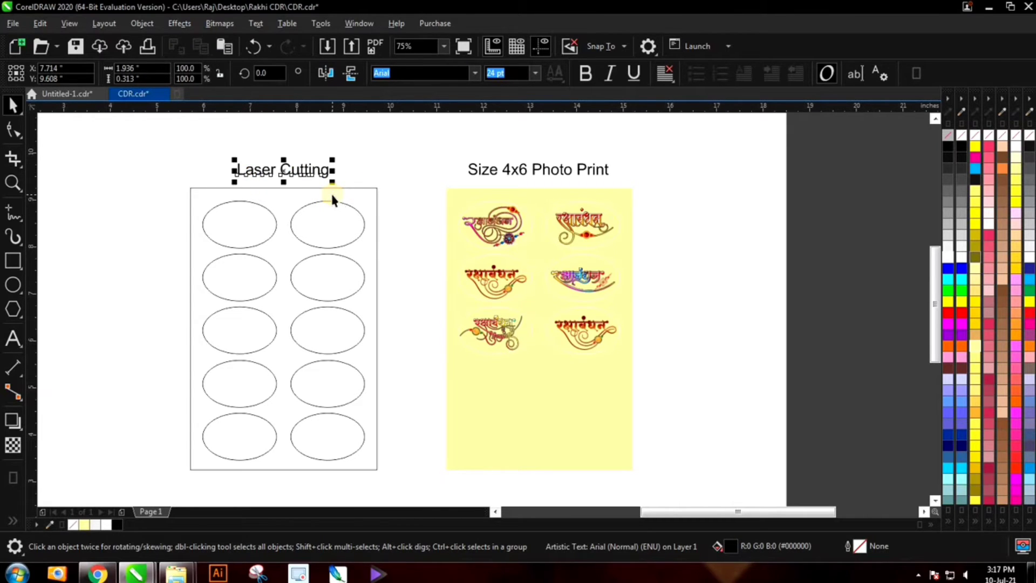
left_click(404, 171)
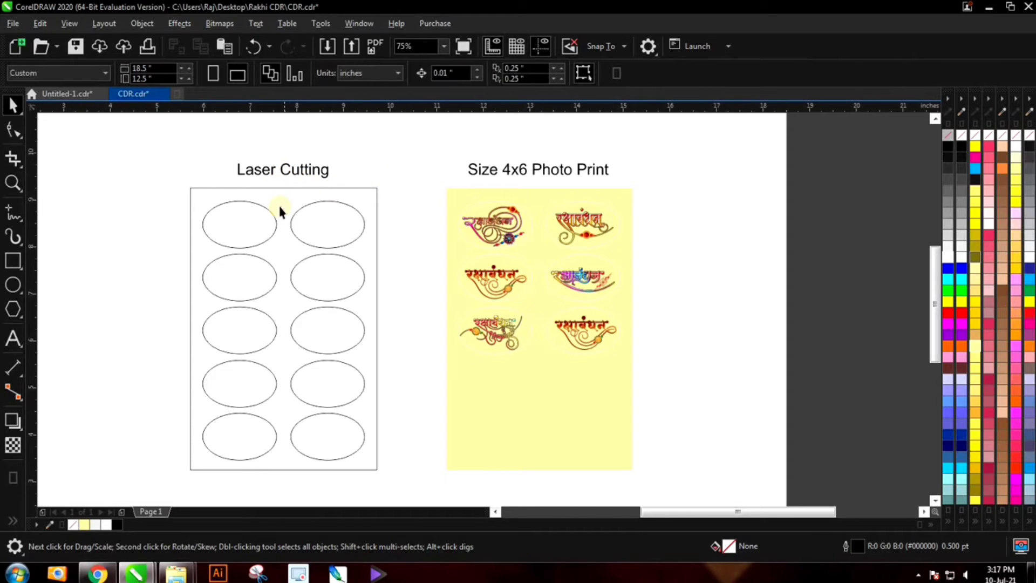
Step: Draw a small circle on the blank area beside the outlined rectangle and set its size to 0.07 inch
scroll(278, 205, "left", 3)
left_click(13, 285)
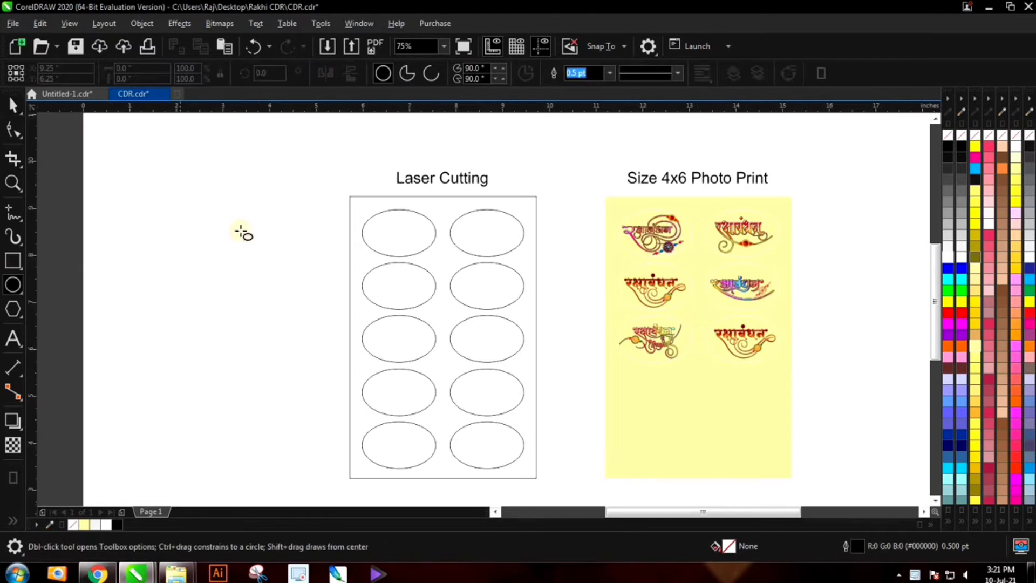
scroll(270, 237, "up", 2)
left_click_drag(270, 227, 289, 247)
key("space")
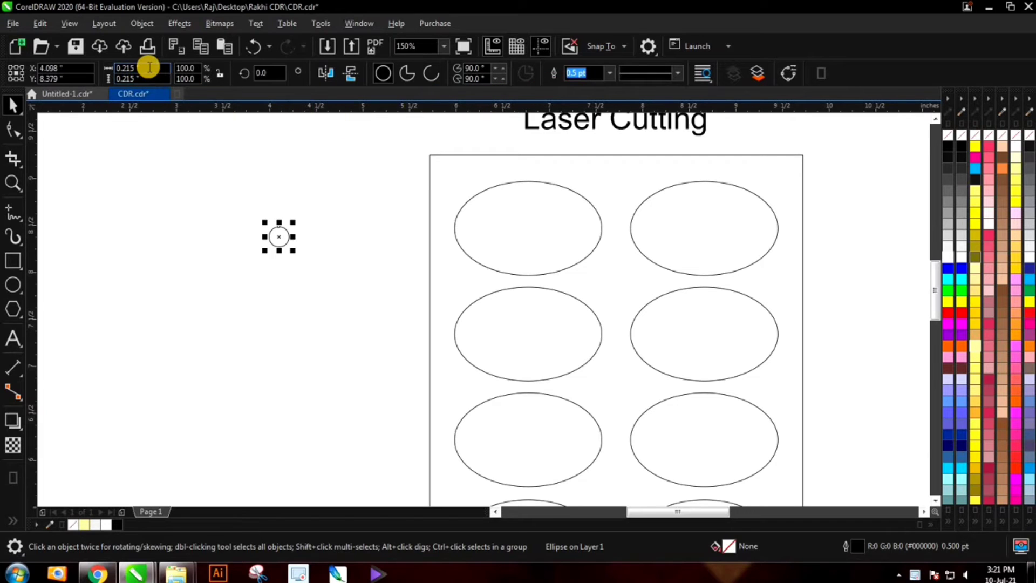
double_click(127, 68)
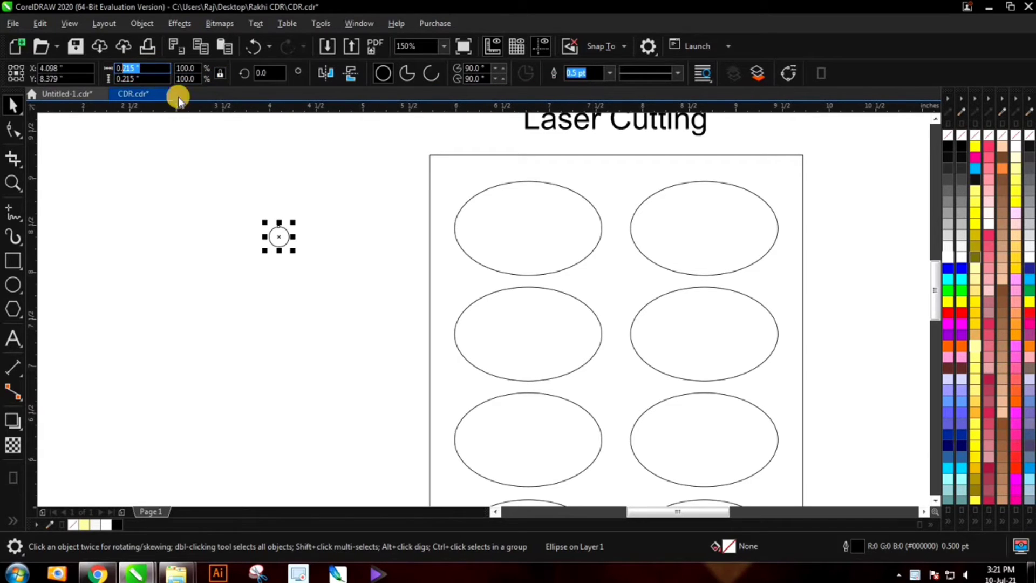
key("Return")
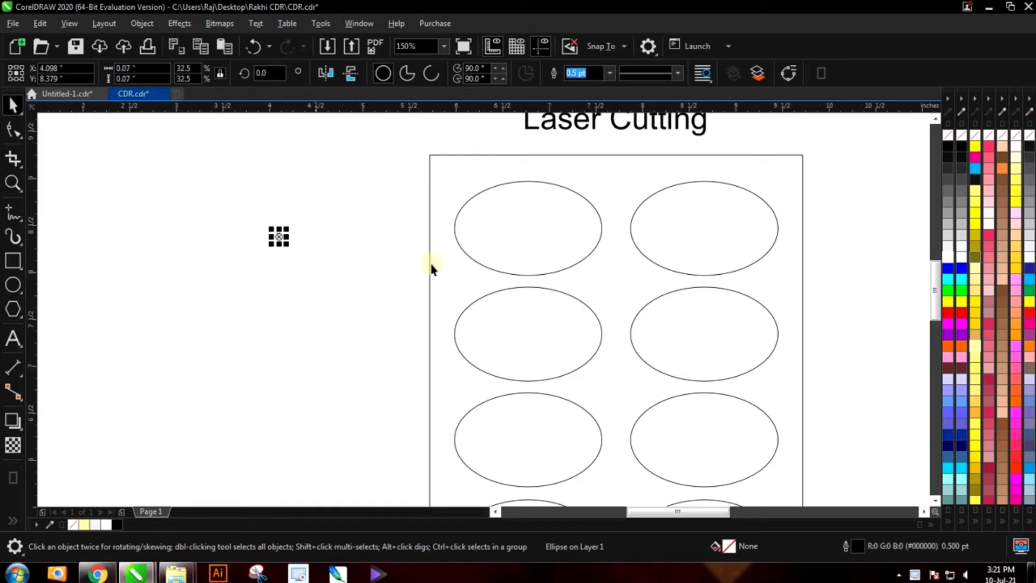
Step: Move the small circle just inside the left end of the top-left oval
left_click_drag(279, 235, 463, 229)
scroll(484, 229, "up", 2)
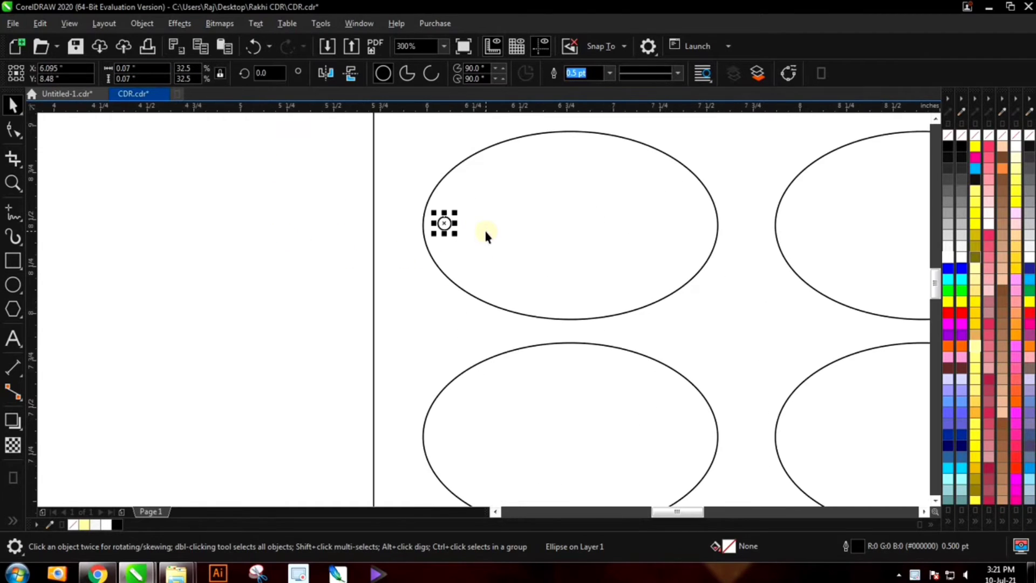
left_click(485, 231, "shift")
left_click(253, 189)
Step: Copy the circle to the top-left oval's right end, join both circles into one curve and centre the pair in the oval
left_click(448, 227)
left_click_drag(451, 229, 698, 256)
left_click_drag(281, 187, 500, 275)
left_click(428, 76)
left_click(528, 289, "shift")
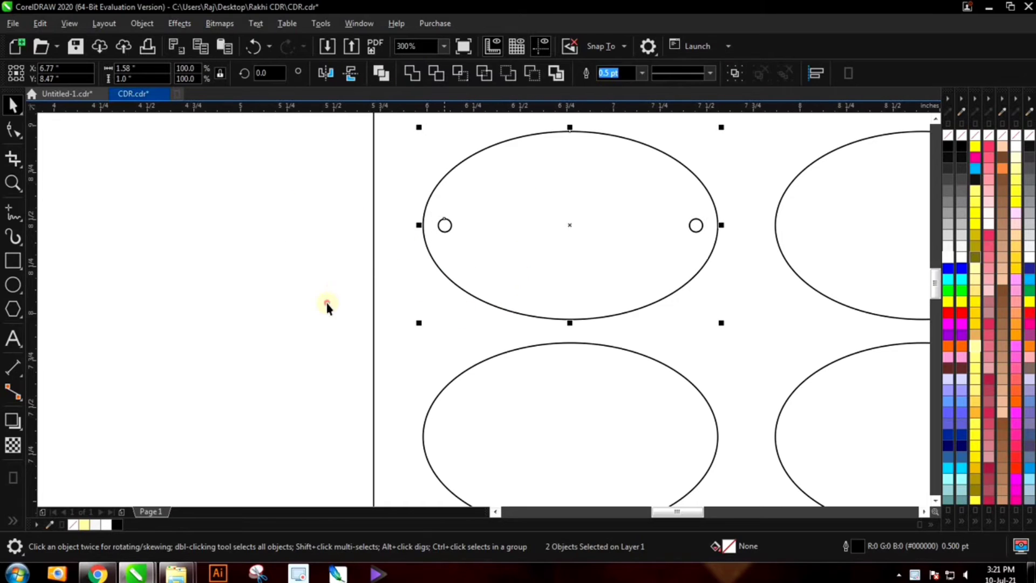
left_click(327, 307)
Step: Copy the pair of holes into the top-right oval and both second-row ovals, centring each copy in its oval
left_click(427, 249)
scroll(280, 240, "down", 1)
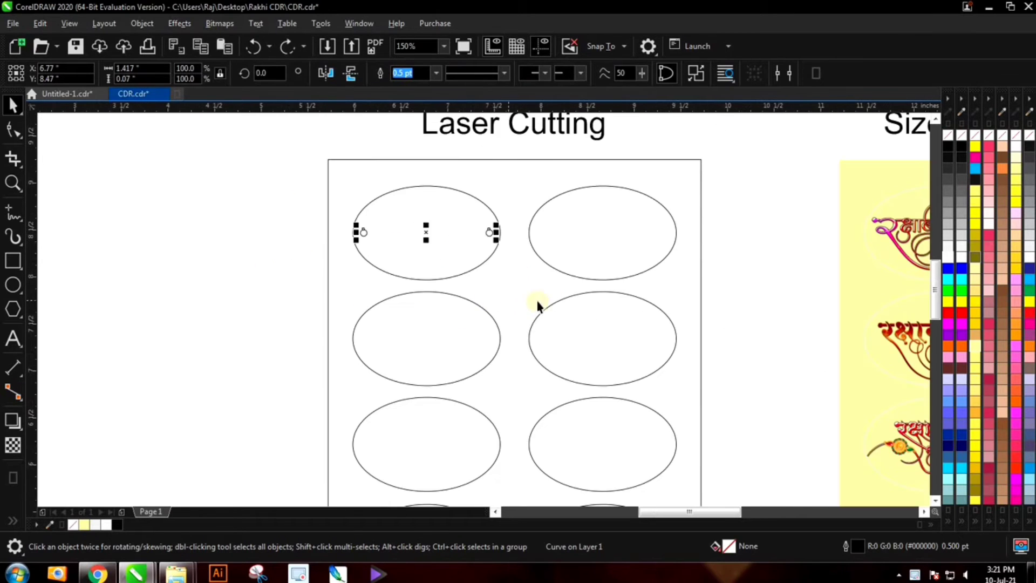
left_click(575, 275, "shift")
key("c")
key("ctrl+v")
left_click(571, 324, "shift")
key("c")
key("e")
key("ctrl+v")
left_click(453, 350, "shift")
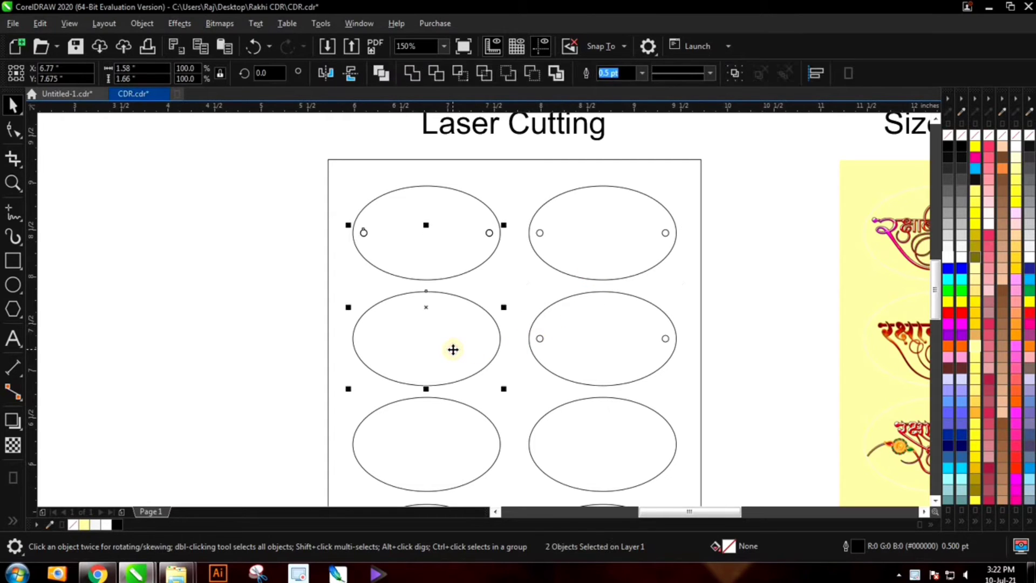
key("c")
key("e")
Step: Paste the pair of holes into both third-row ovals, centring each copy horizontally and vertically in its oval
key("ctrl+v")
left_click(600, 445, "shift")
key("c")
key("e")
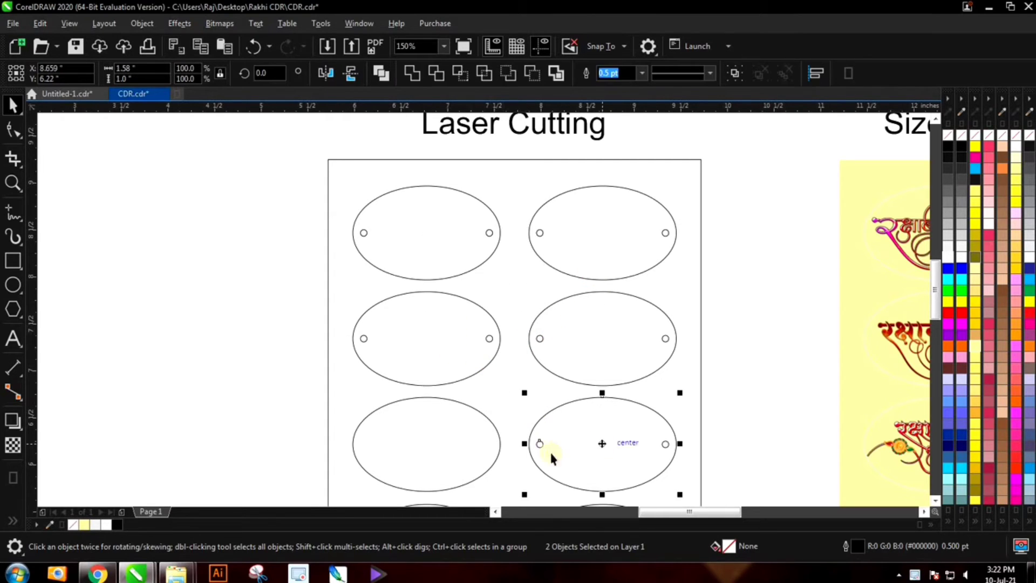
key("ctrl+v")
left_click(444, 428, "shift")
key("c")
key("e")
Step: Paste the pair of holes into both fourth-row ovals, centring each copy horizontally and vertically in its oval
scroll(482, 273, "down", 3)
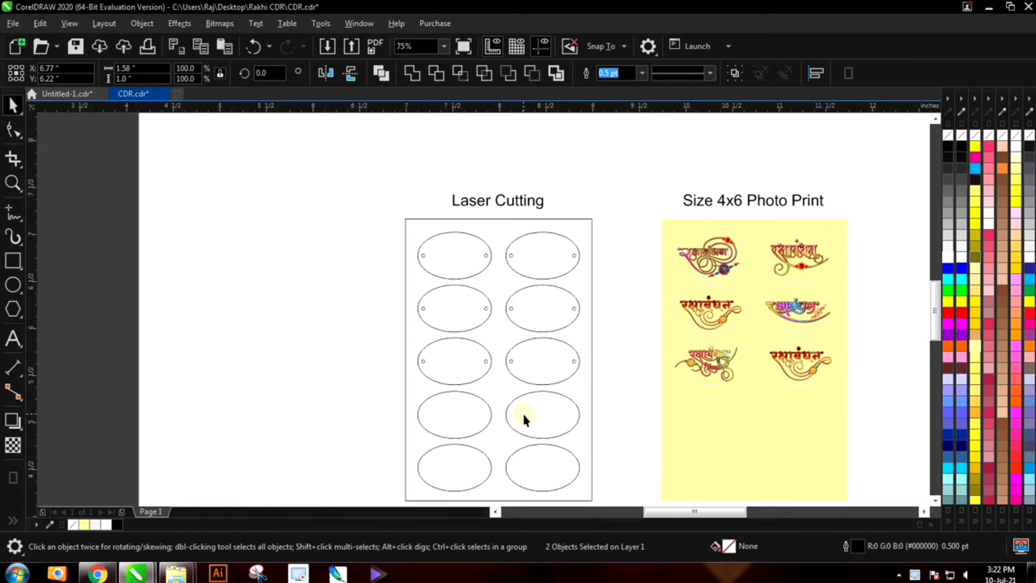
scroll(523, 412, "up", 3)
key("ctrl+v")
left_click(538, 416, "shift")
key("c")
key("e")
key("ctrl+v")
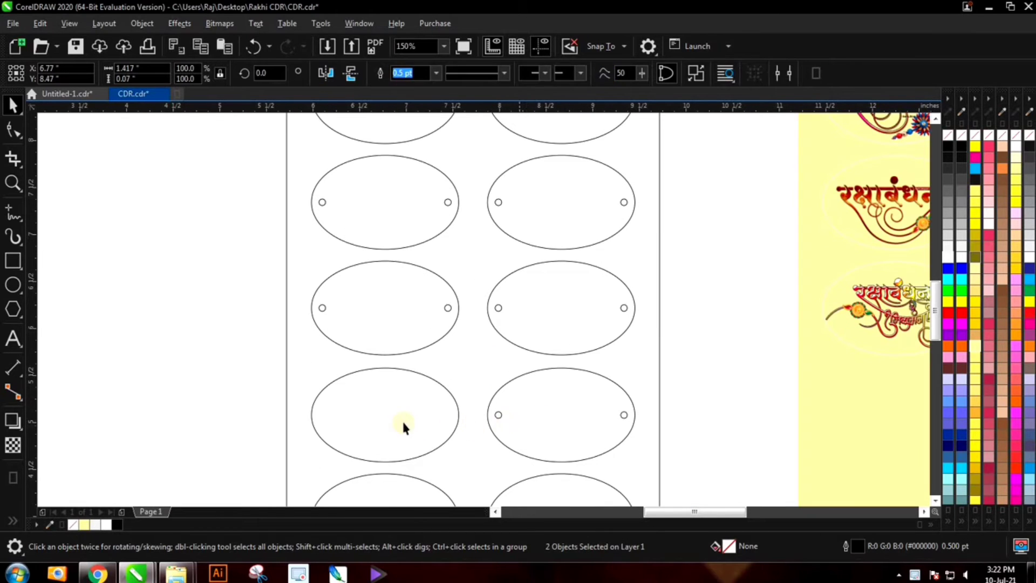
left_click(402, 420, "shift")
key("c")
key("e")
Step: Paste the pair of holes into both bottom-row ovals, centring each copy horizontally and vertically in its oval
key("ctrl+v")
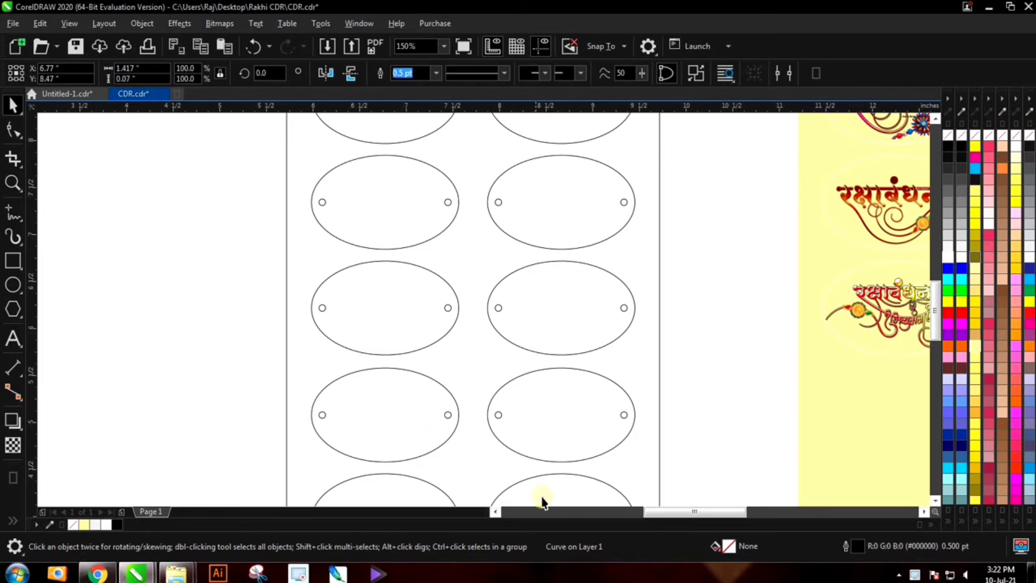
left_click(541, 495, "shift")
key("c")
key("e")
scroll(527, 281, "down", 3)
scroll(479, 416, "up", 3)
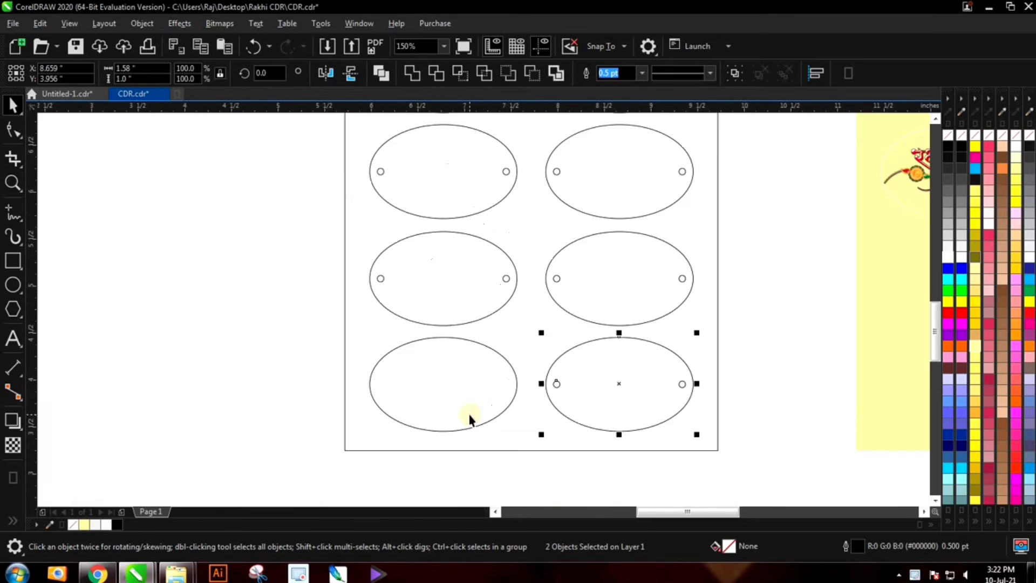
key("ctrl+v")
left_click(440, 384, "shift")
key("c")
key("e")
key("Escape")
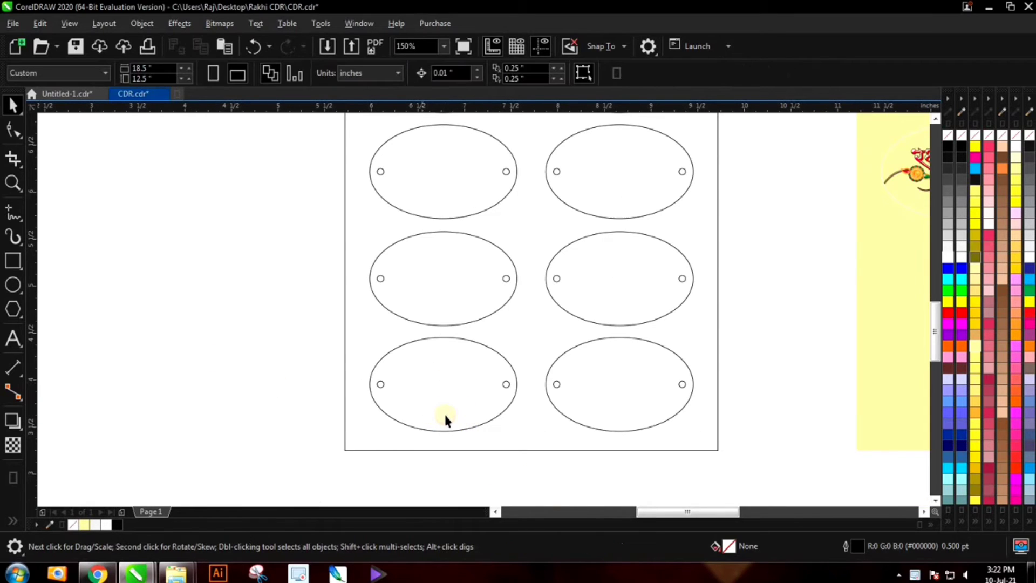
scroll(444, 419, "down", 3)
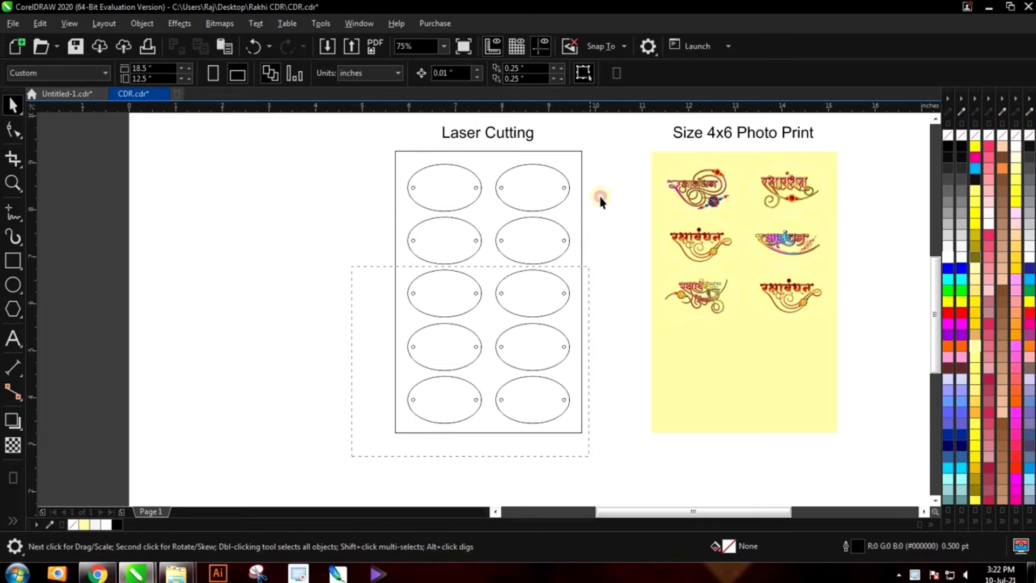
left_click_drag(601, 199, 607, 148)
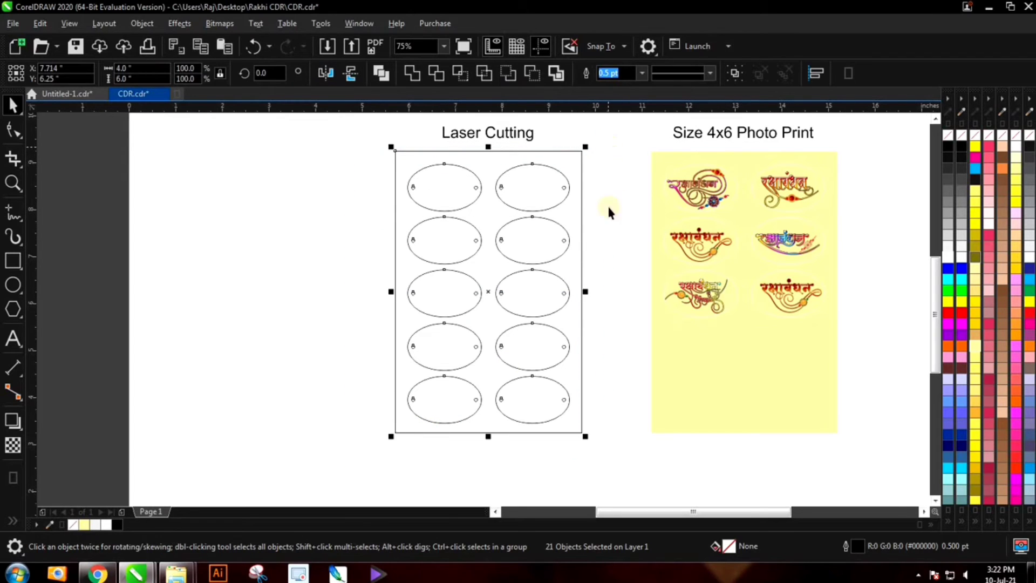
left_click(343, 274)
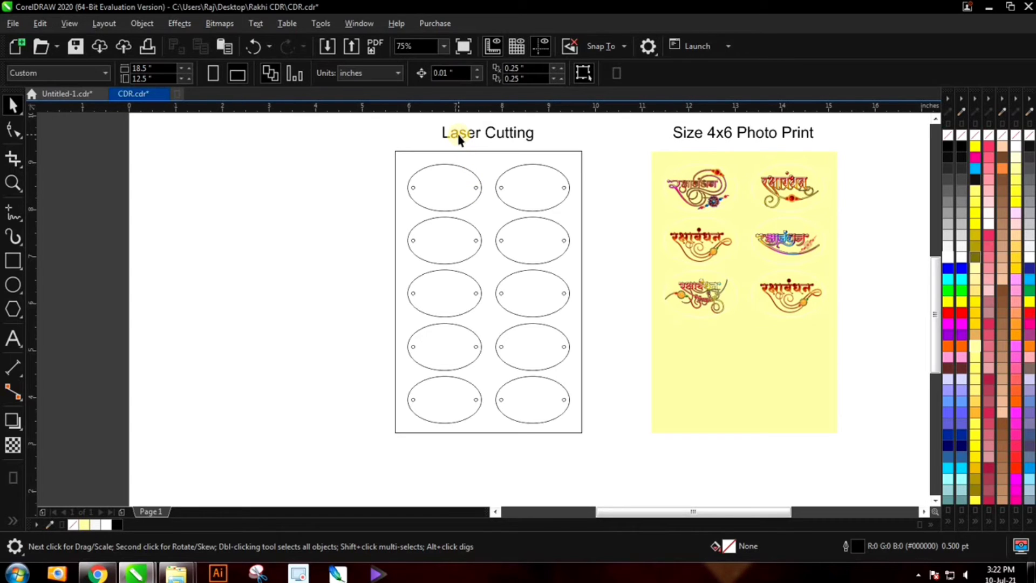
Step: Activate the Text tool for editing the "Laser Cutting" label
left_click(13, 338)
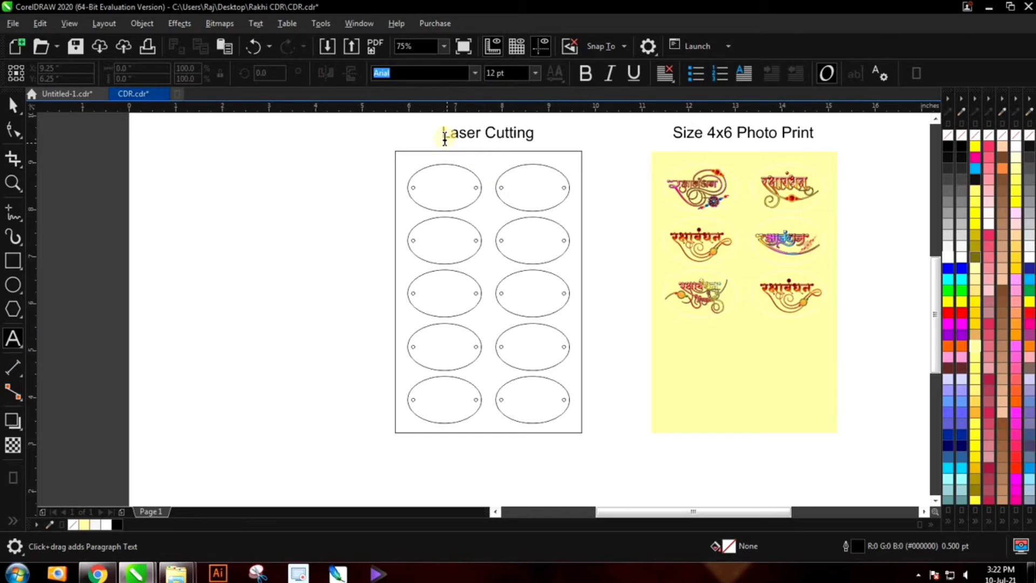